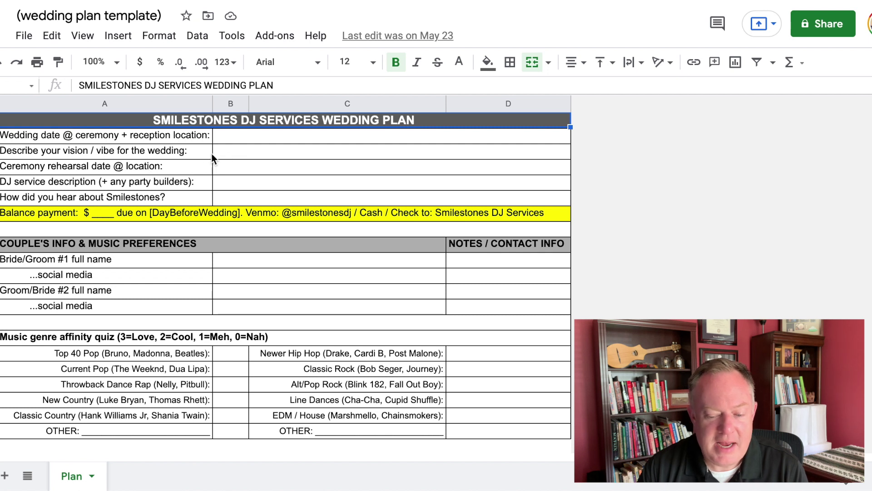
- Review the general wedding prompts from the vision and vibe question through the balance payment row
left_click(190, 156)
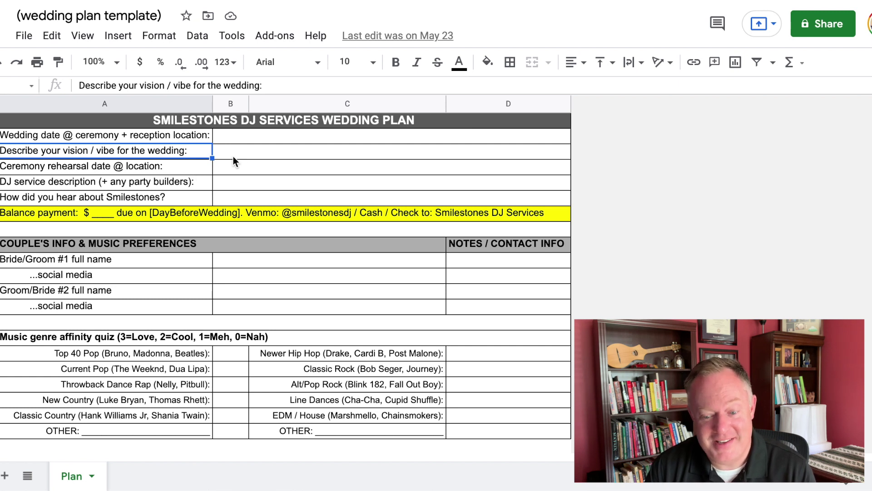
left_click(184, 170)
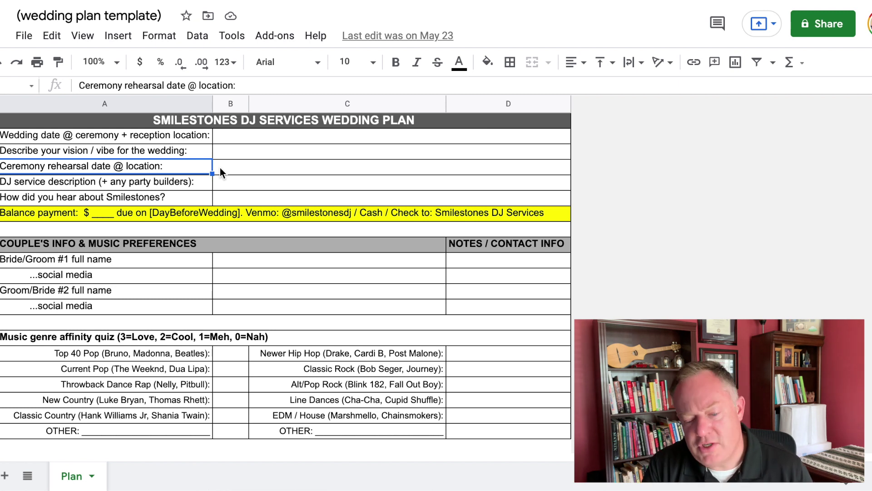
left_click(146, 184)
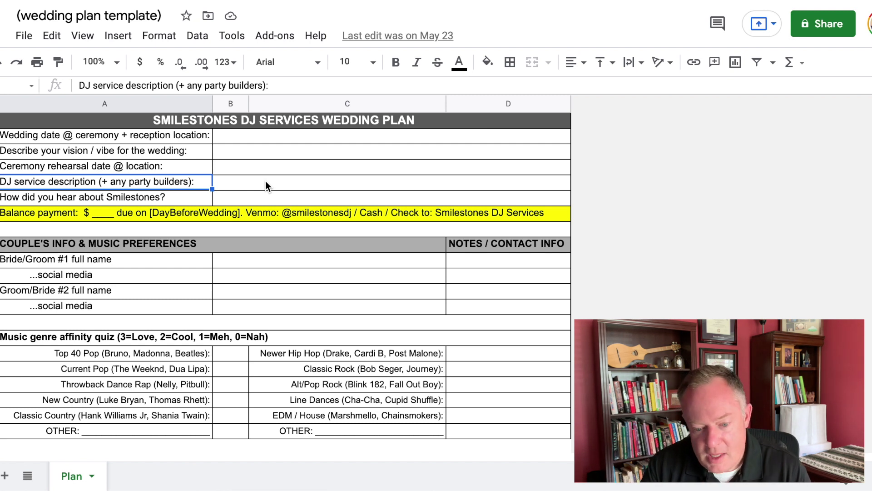
left_click(256, 201)
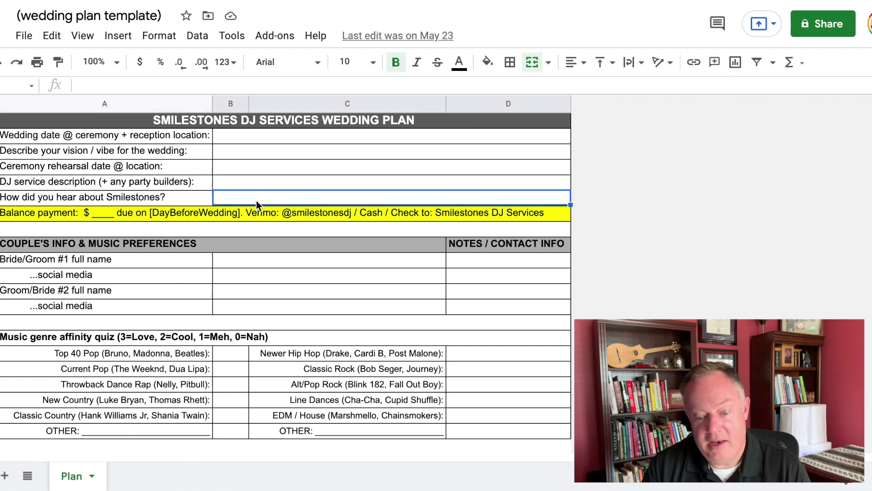
left_click(185, 201)
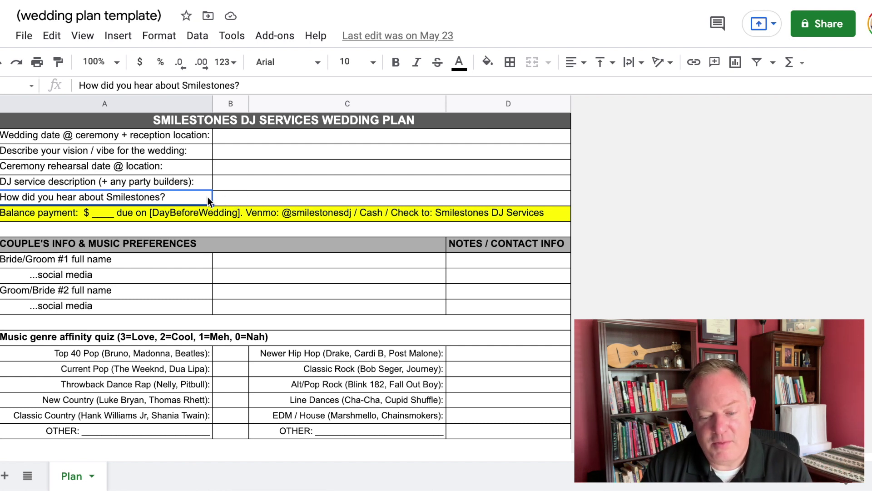
left_click(200, 214)
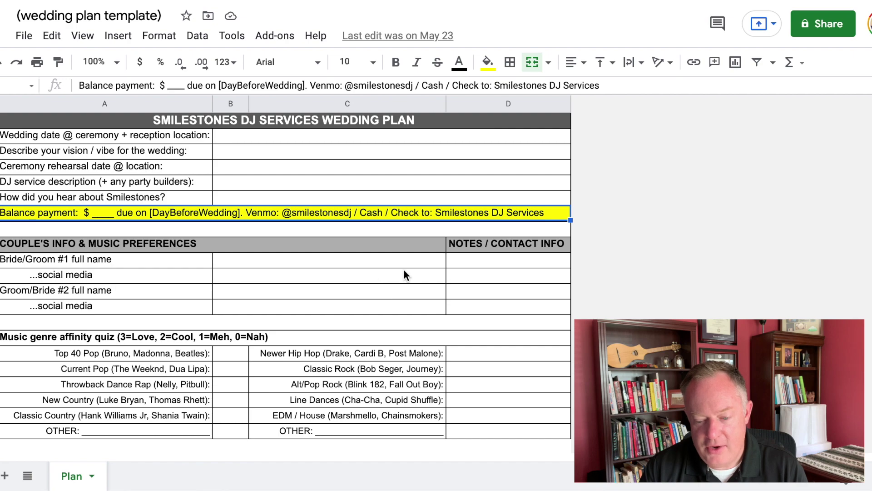
- Skim the rest of the wedding plan and dismiss the blocked system extension alert
scroll(404, 271, "down", 20)
scroll(404, 272, "up", 18)
scroll(404, 271, "up", 1)
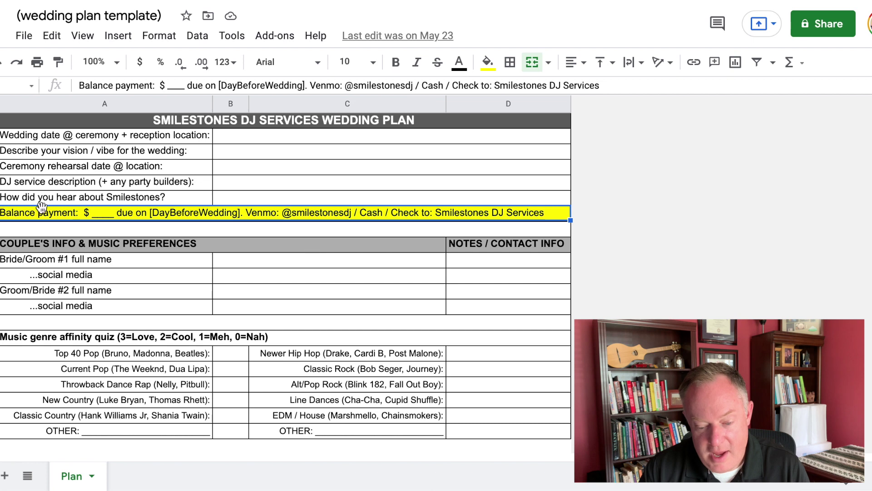
scroll(190, 253, "down", 2)
scroll(190, 256, "down", 3)
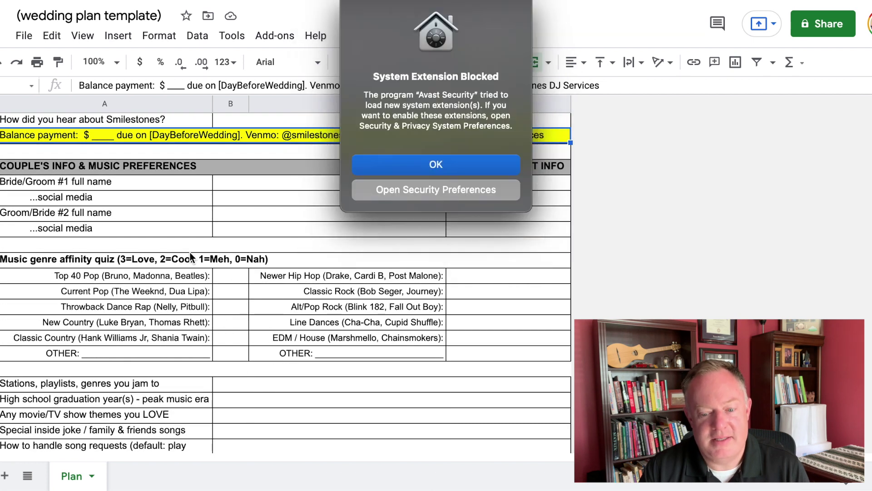
scroll(190, 252, "up", 5)
left_click(447, 170)
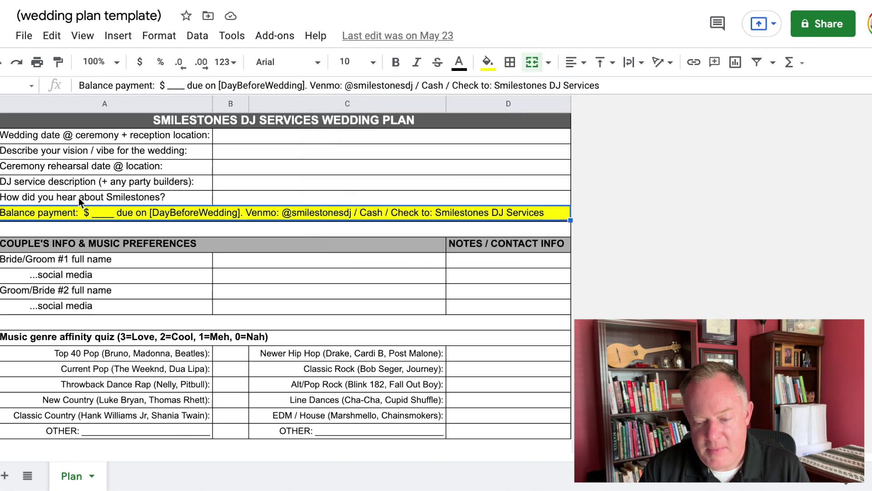
scroll(148, 203, "down", 1)
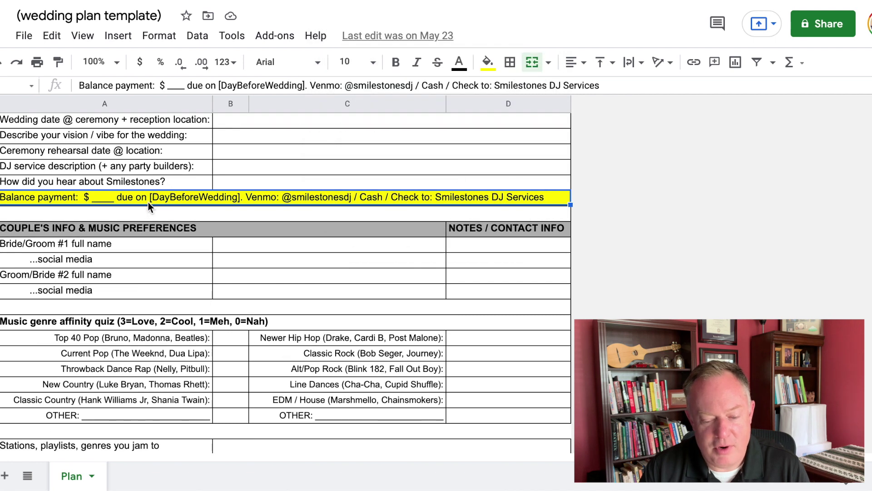
scroll(148, 203, "up", 1)
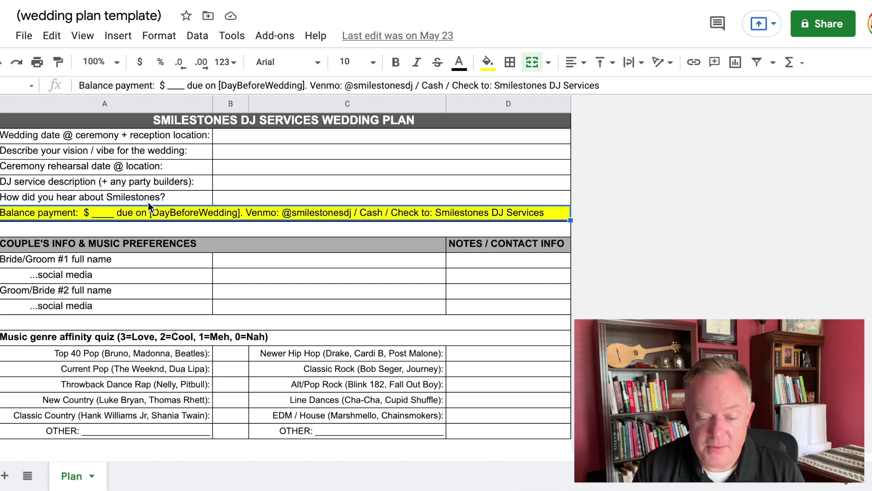
- Examine the couple's info section and the music genre affinity quiz
scroll(148, 202, "down", 3)
scroll(148, 203, "down", 2)
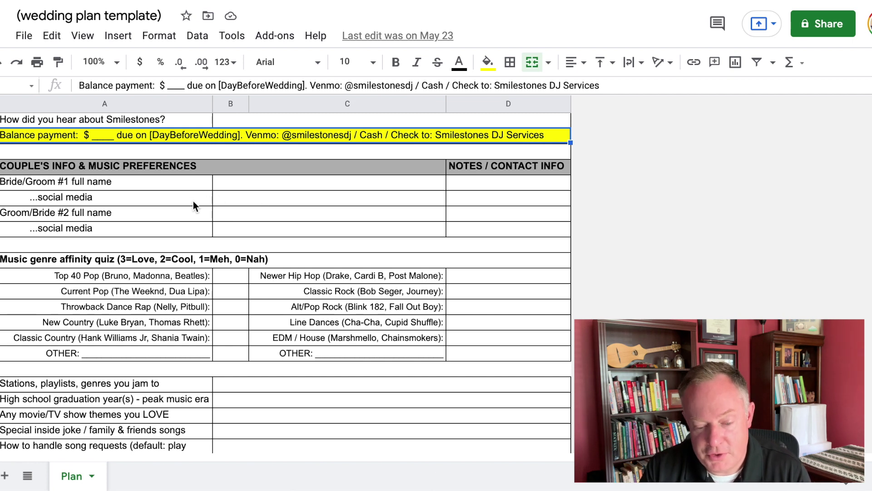
scroll(193, 201, "down", 1)
scroll(193, 201, "down", 1)
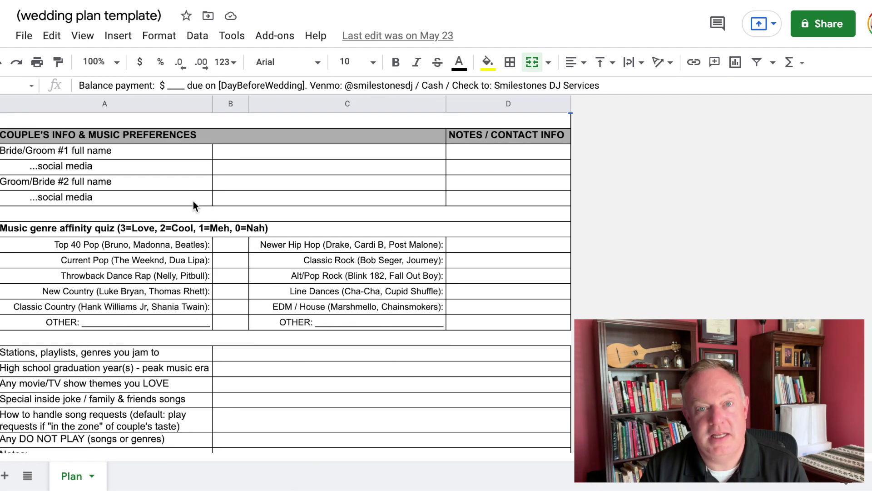
scroll(193, 202, "down", 2)
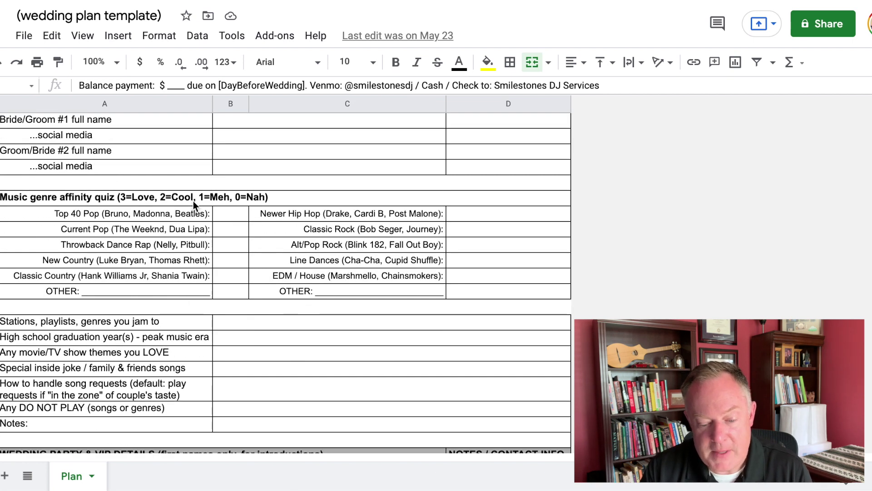
scroll(193, 201, "down", 1)
scroll(193, 201, "down", 1)
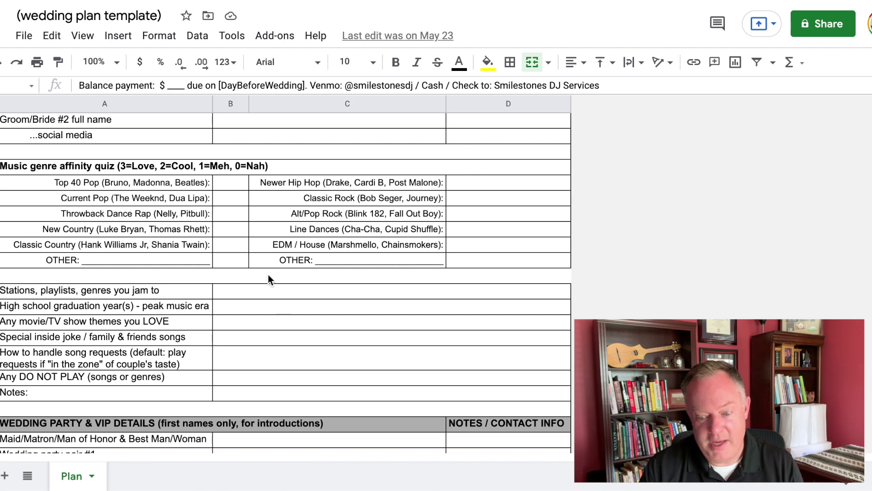
scroll(190, 294, "down", 3)
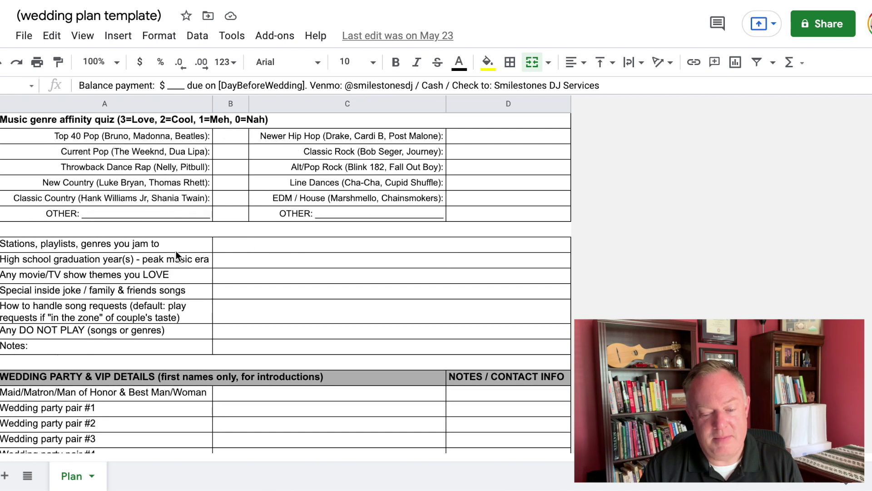
- Review the prompts for stations and playlists, high school graduation years, and favorite movie or TV themes
left_click(176, 244)
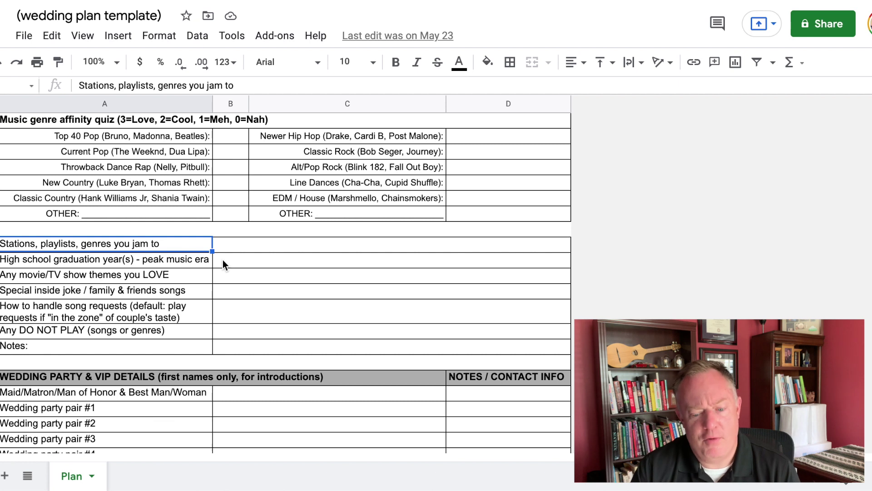
left_click(187, 258)
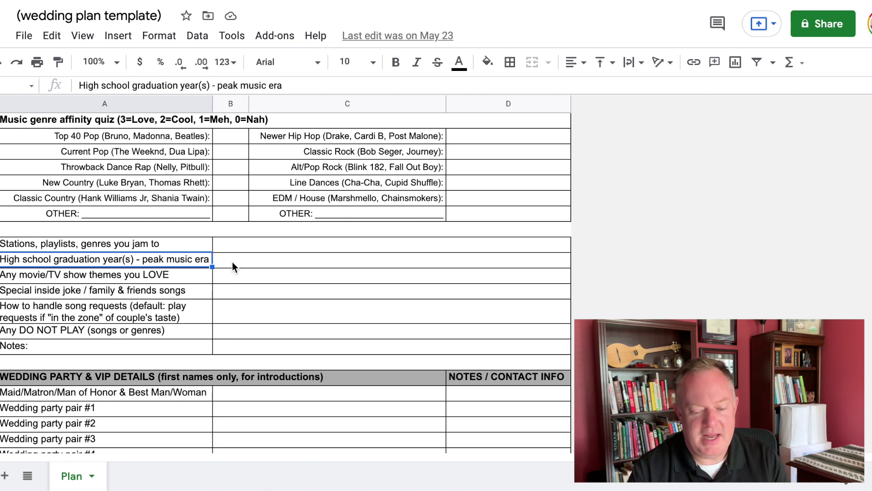
left_click(171, 275)
left_click(257, 276)
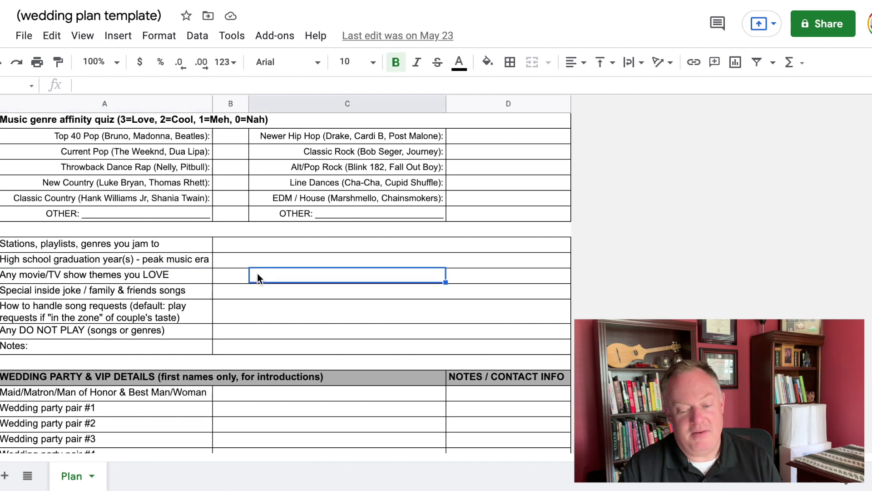
left_click(233, 274)
left_click(228, 260)
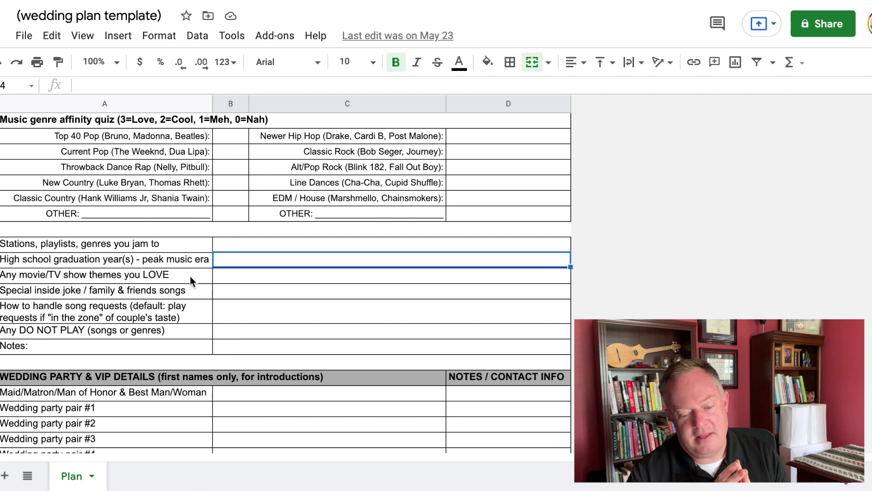
- Review the prompts for special inside joke or family songs and for how to handle song requests
left_click(173, 299)
left_click(238, 294)
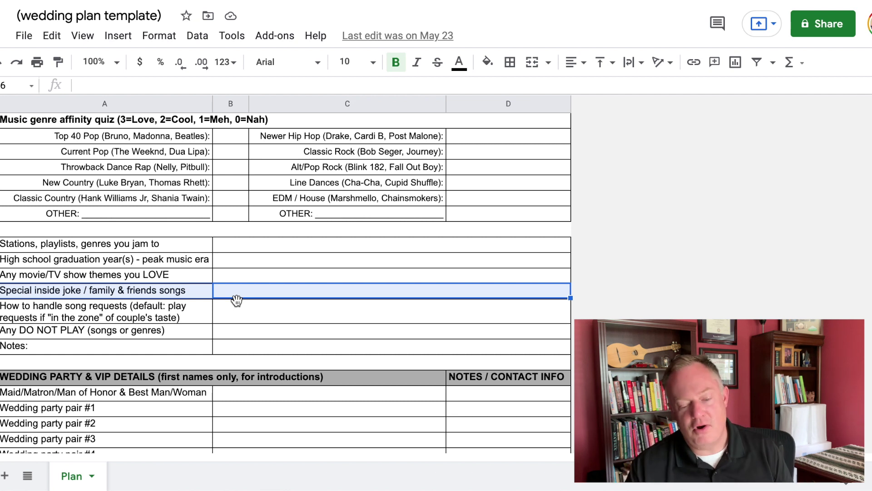
left_click(174, 315)
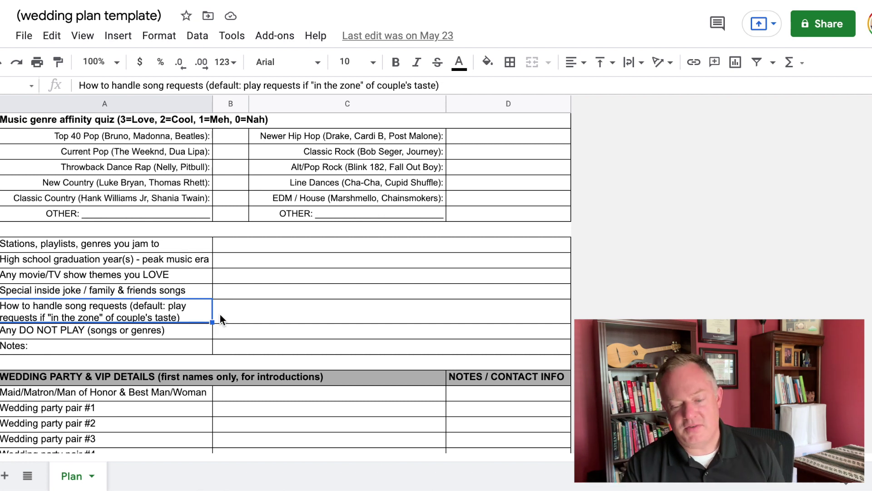
scroll(244, 195, "up", 1)
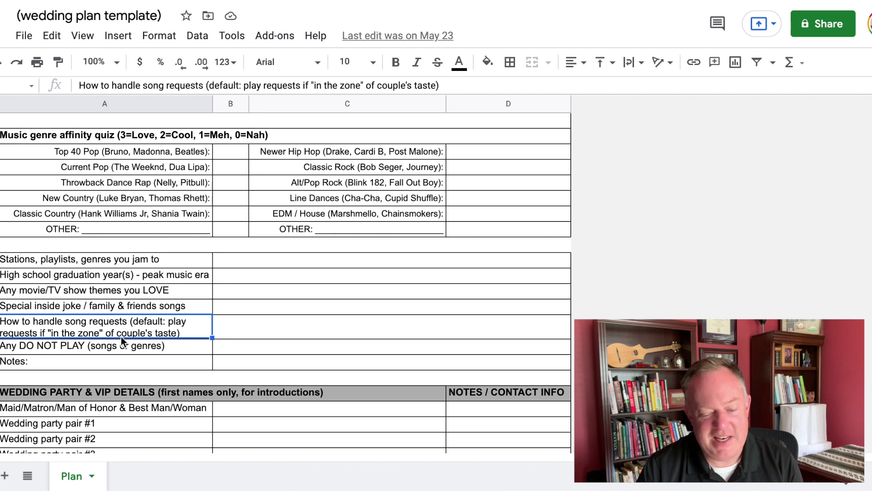
scroll(139, 335, "up", 1)
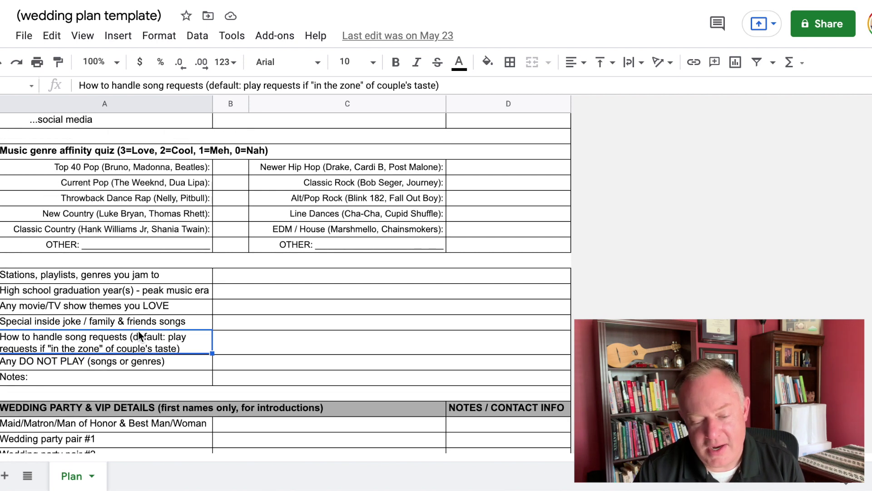
scroll(139, 335, "down", 2)
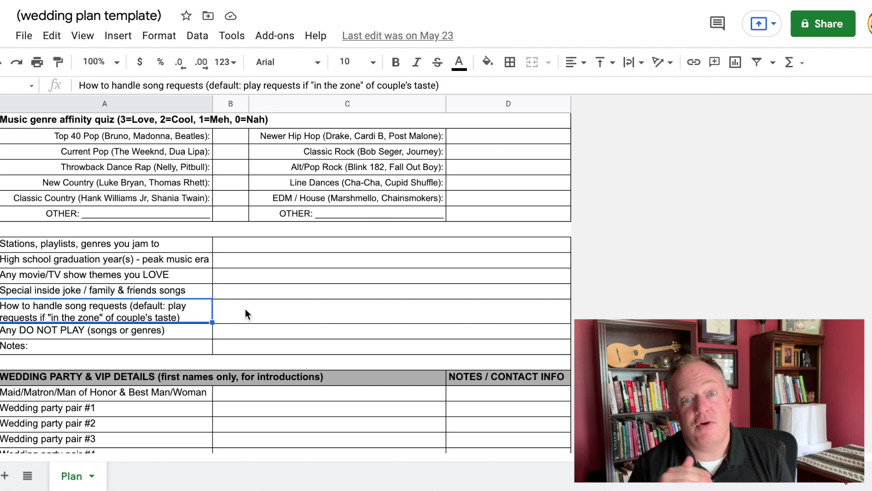
scroll(244, 309, "up", 2)
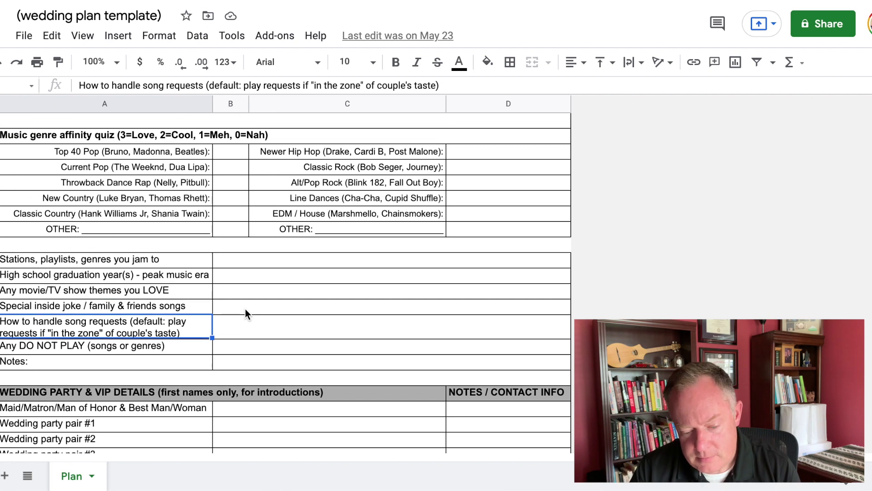
scroll(244, 308, "down", 3)
left_click_drag(163, 308, 164, 318)
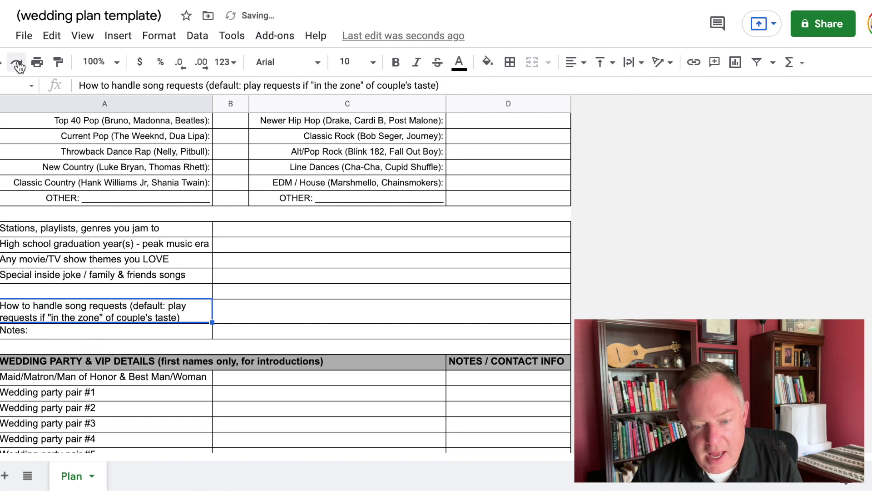
left_click(3, 62)
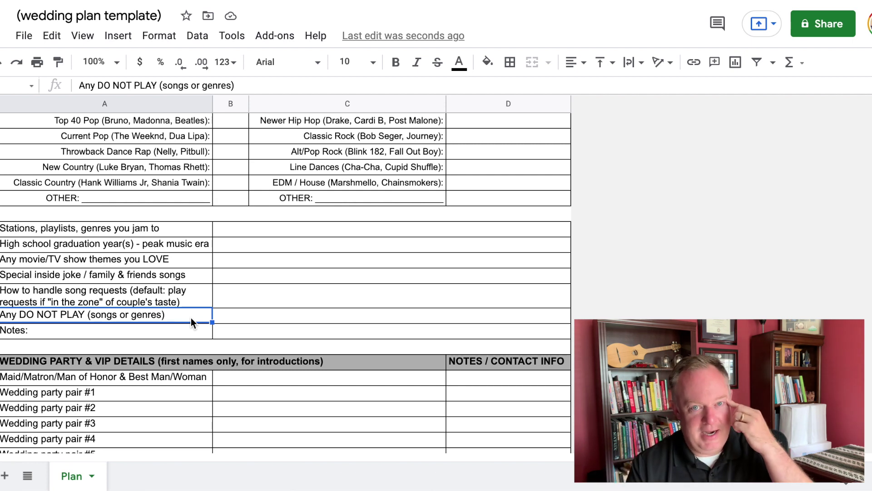
- Review the DO NOT PLAY and Notes prompts together with the Line Dances entry in the genre quiz
scroll(191, 318, "up", 1)
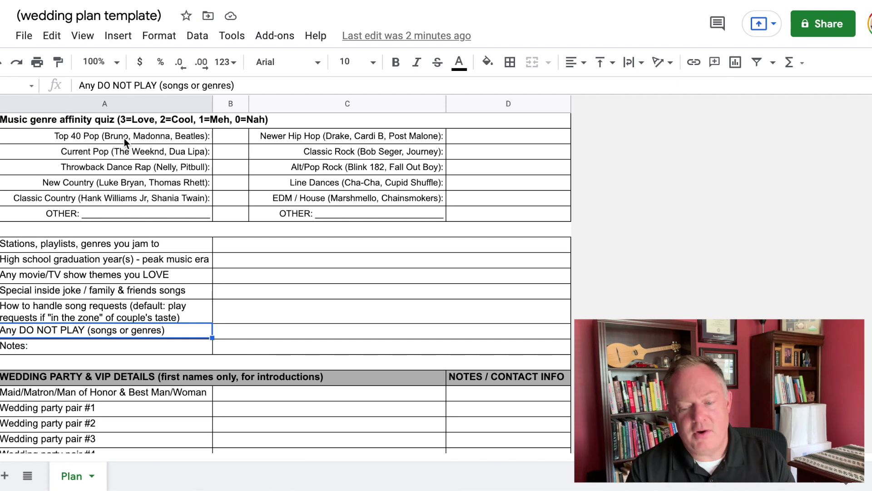
scroll(205, 295, "down", 1)
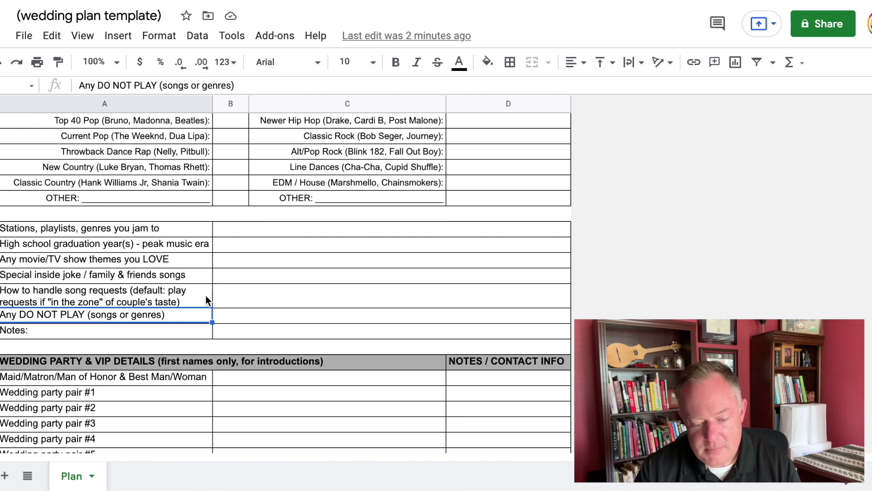
left_click(339, 168)
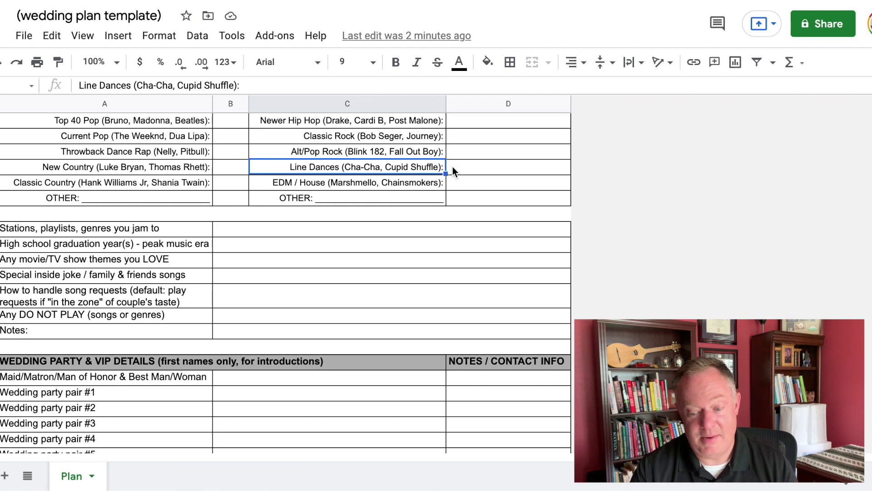
left_click(129, 316)
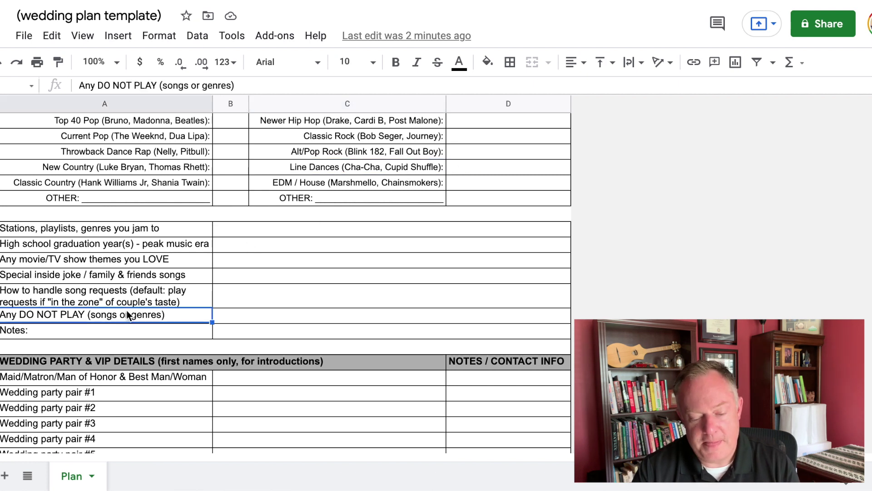
left_click(125, 326)
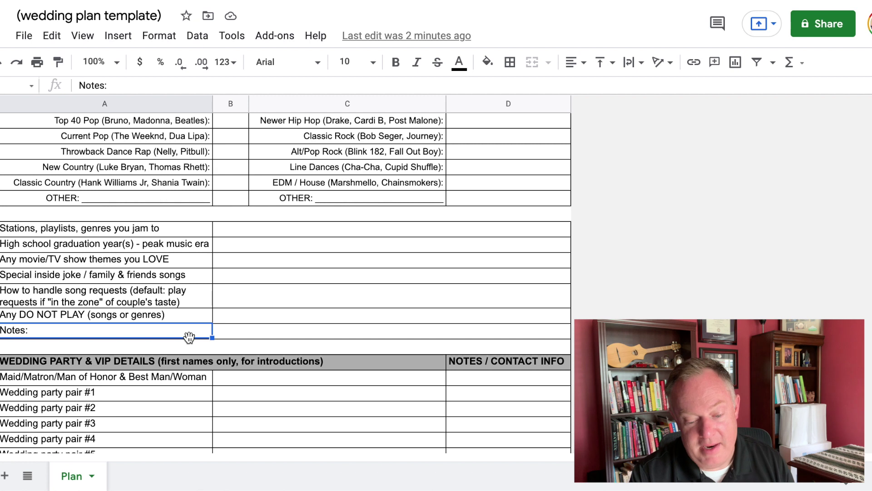
left_click(236, 329)
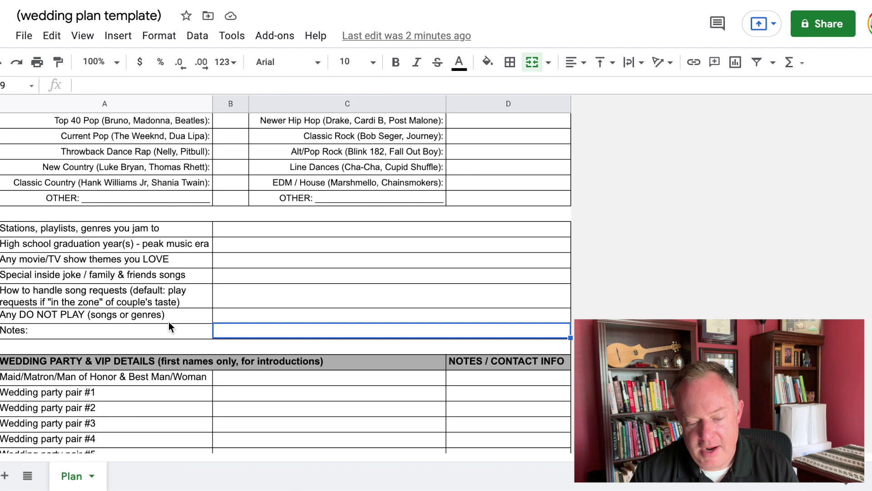
scroll(169, 323, "down", 3)
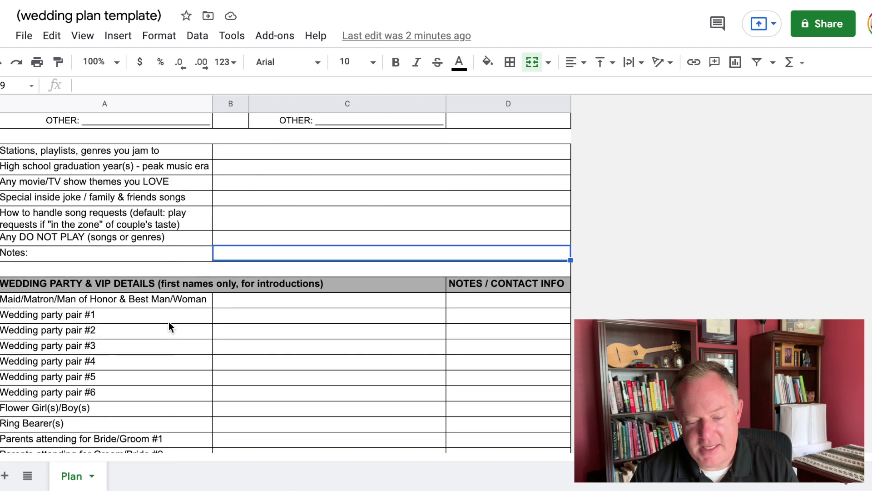
- Review the wedding party rows, from the Maid/Matron/Man of Honor & Best Man/Woman entry through Wedding party pair #6
scroll(169, 323, "down", 1)
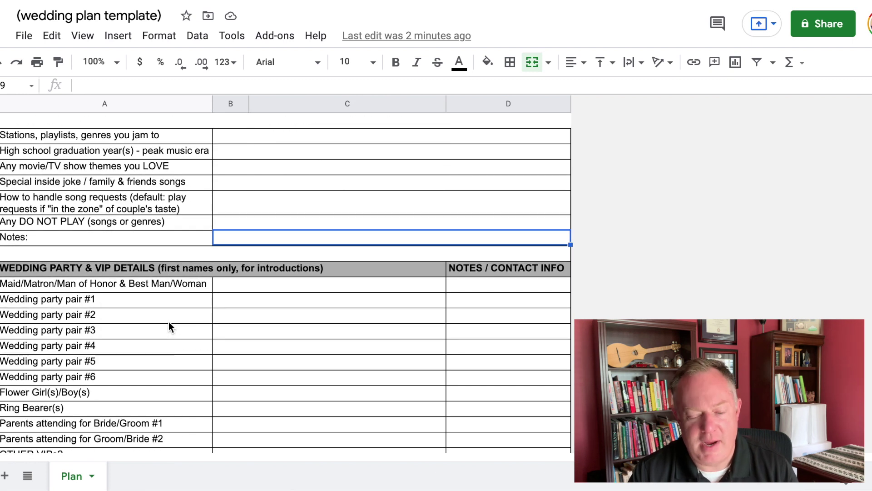
scroll(169, 321, "up", 5)
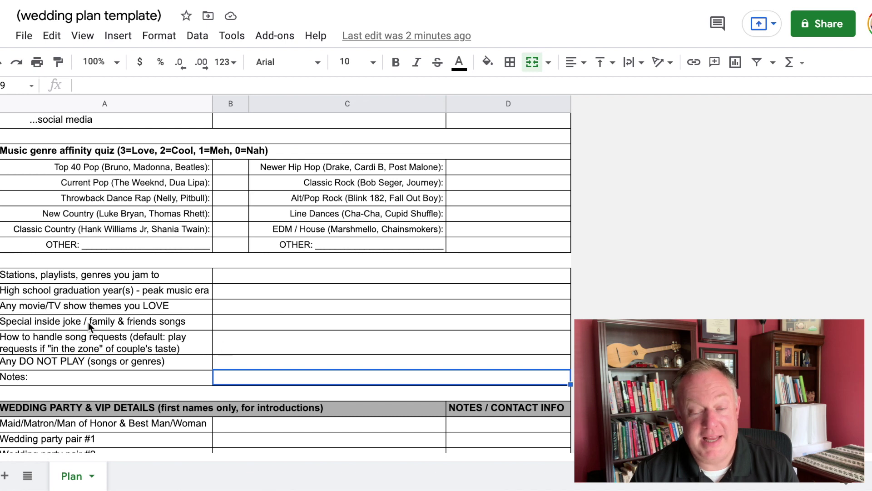
scroll(129, 303, "down", 2)
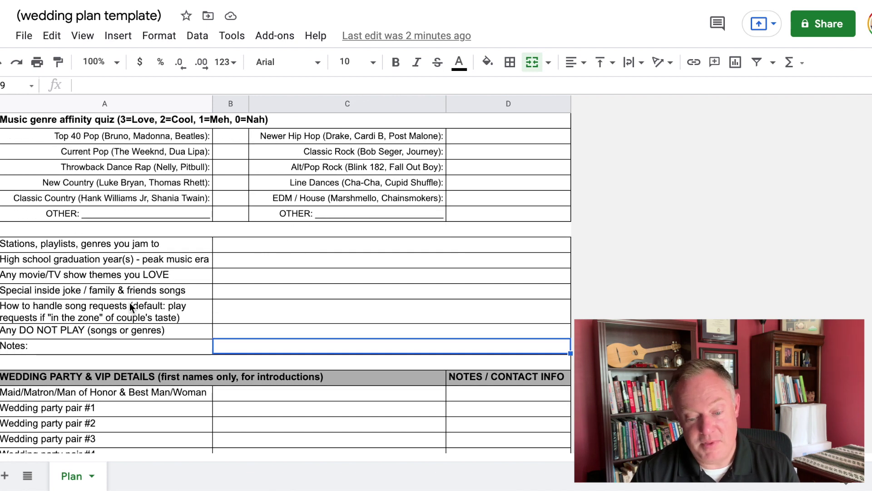
scroll(130, 303, "down", 6)
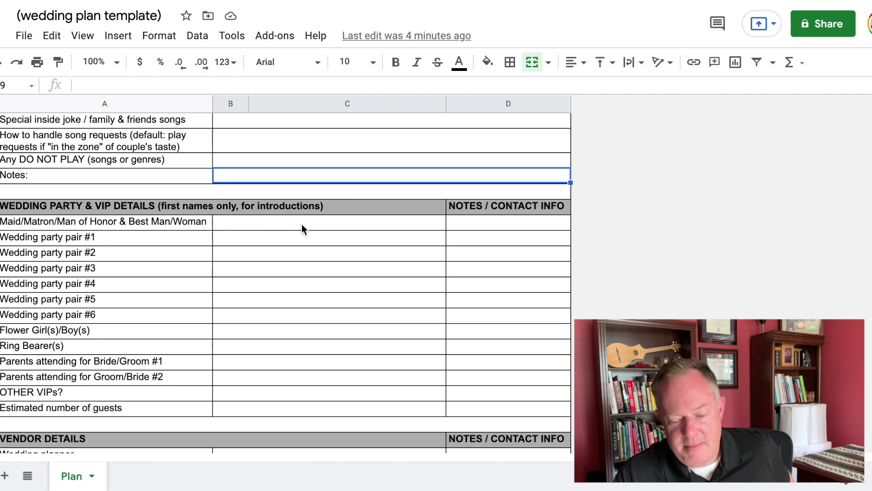
left_click(260, 238)
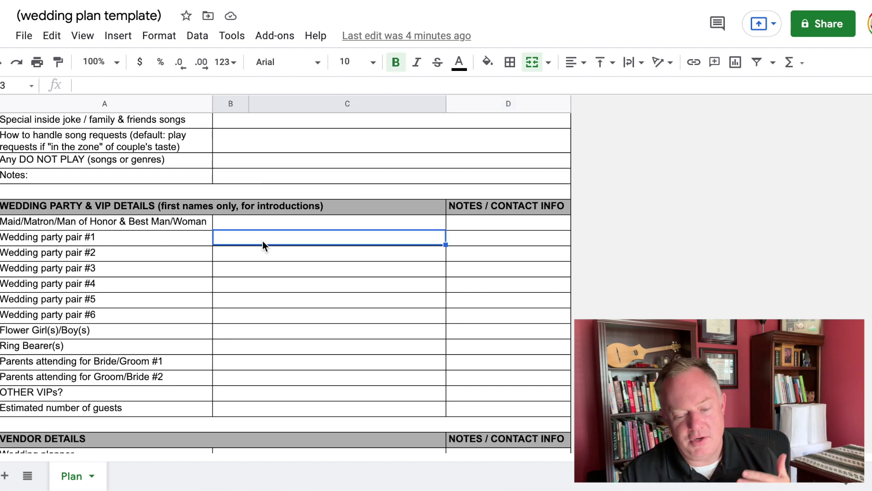
left_click(257, 252)
left_click(253, 271)
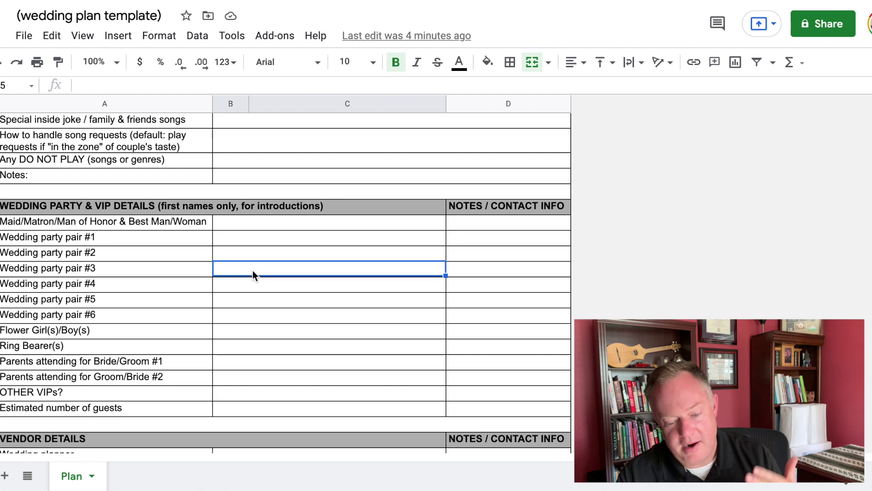
left_click(250, 288)
left_click_drag(250, 313, 180, 227)
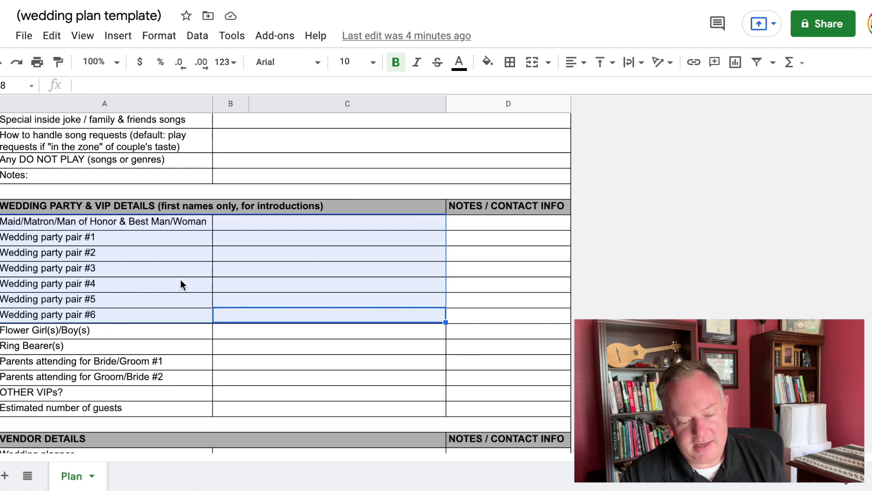
- Review the NOTES / CONTACT INFO cells beside the honor attendants and wedding party pairs
left_click(270, 300)
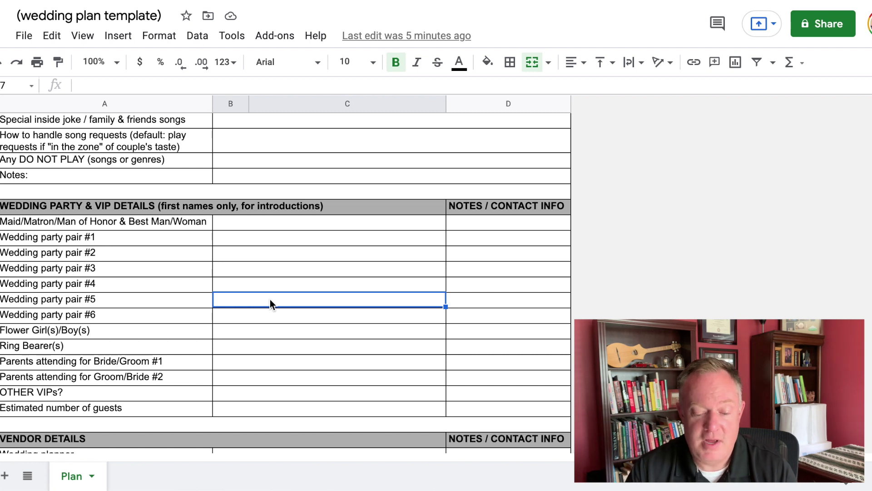
left_click(285, 319)
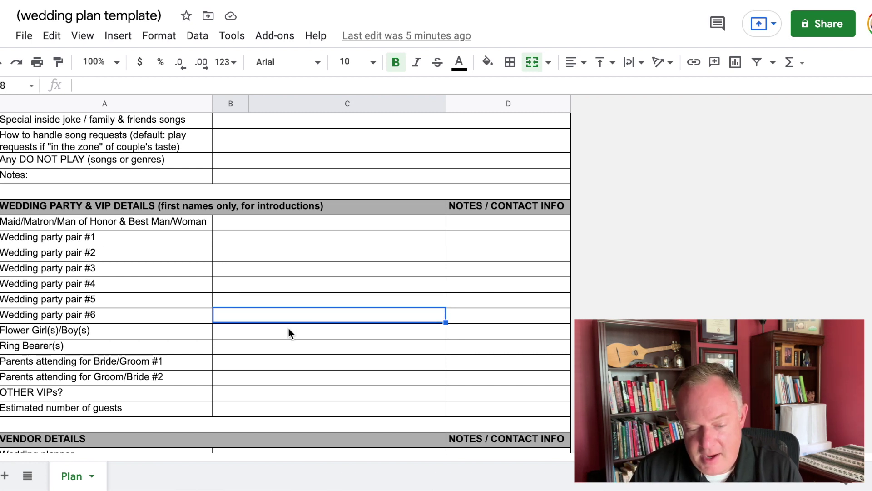
left_click_drag(532, 228, 513, 301)
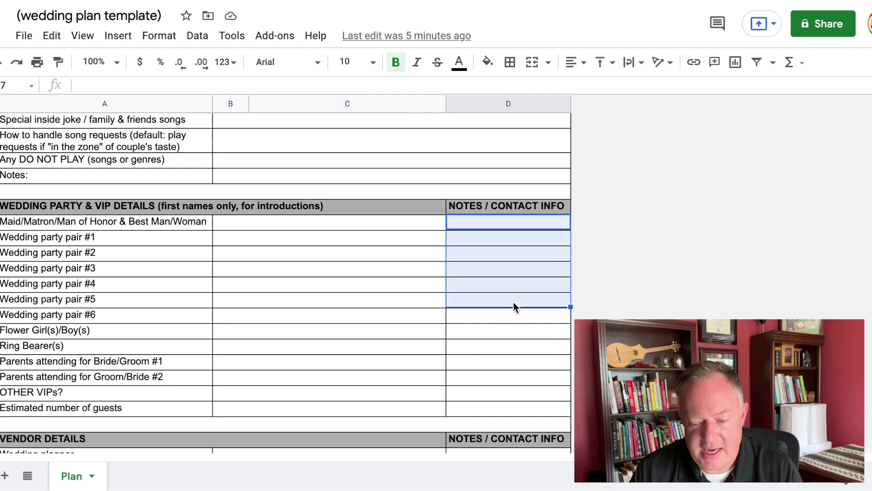
left_click(498, 243)
left_click(496, 223)
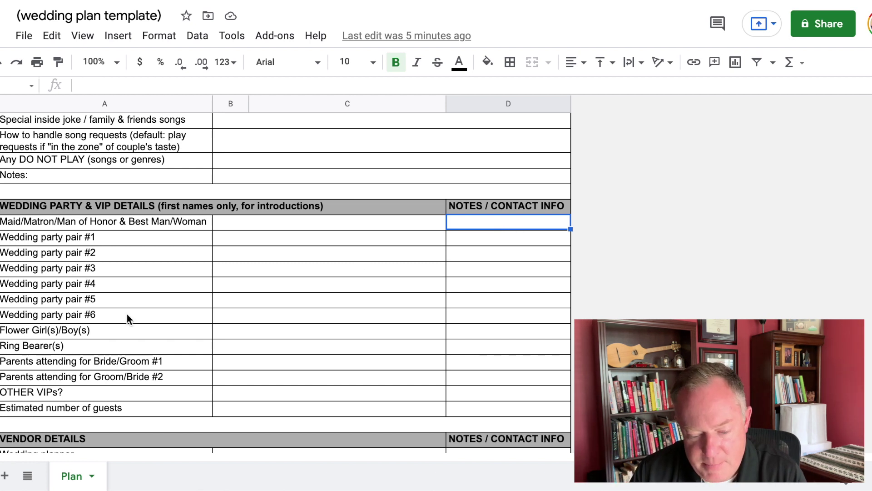
- Review the Flower Girl(s)/Boy(s), Ring Bearer(s), and attending parents prompts for both sides of the couple
left_click(85, 332)
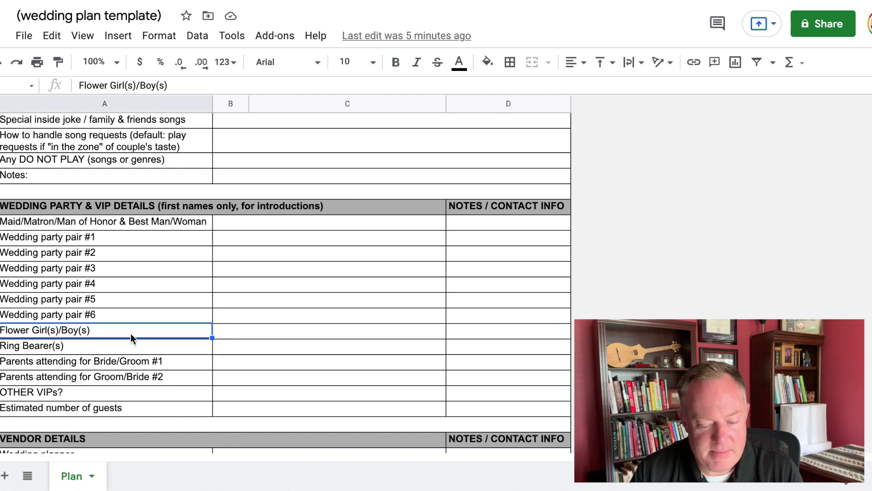
left_click(104, 345)
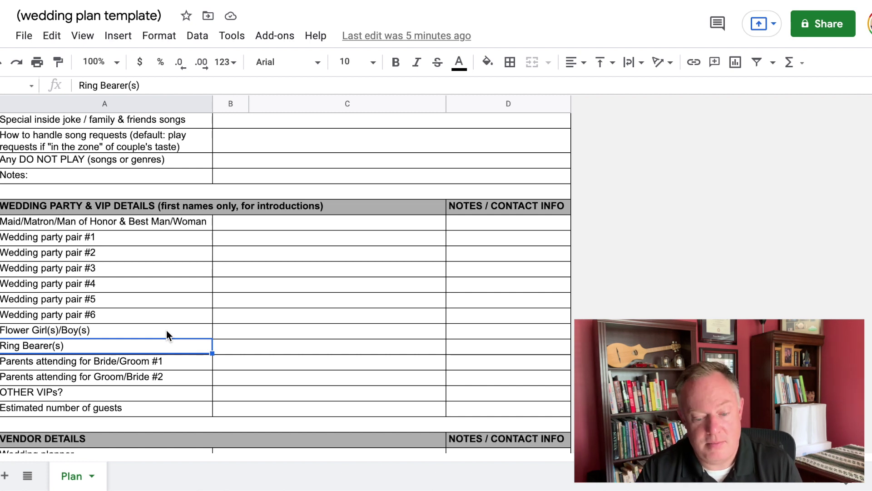
left_click(175, 363)
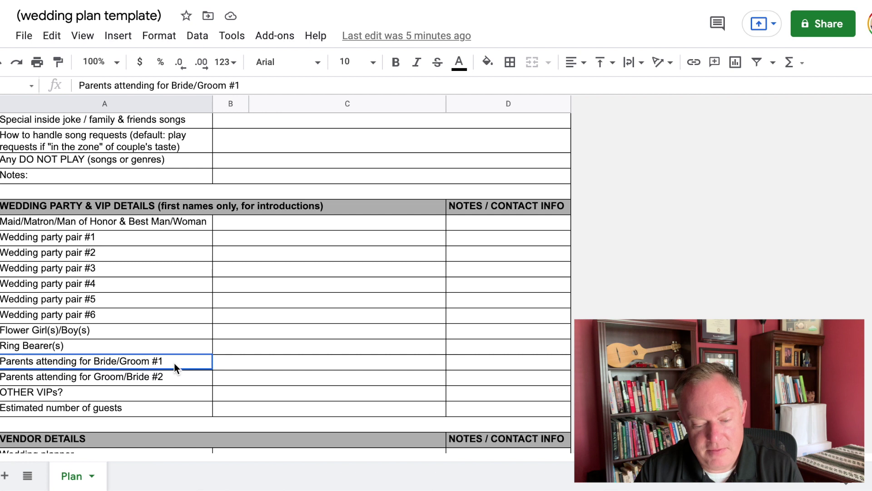
left_click(182, 377)
left_click(183, 366)
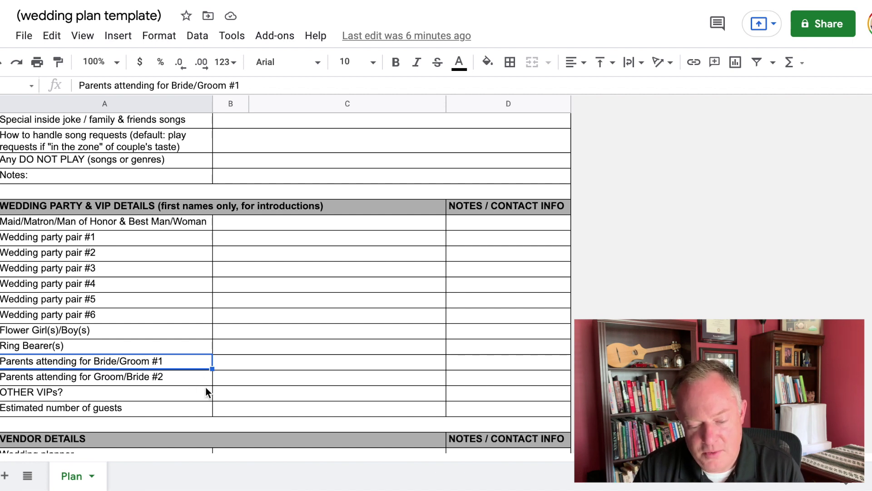
- Review the OTHER VIPs and Estimated number of guests prompts in the wedding party section
scroll(207, 388, "up", 1)
scroll(205, 388, "down", 3)
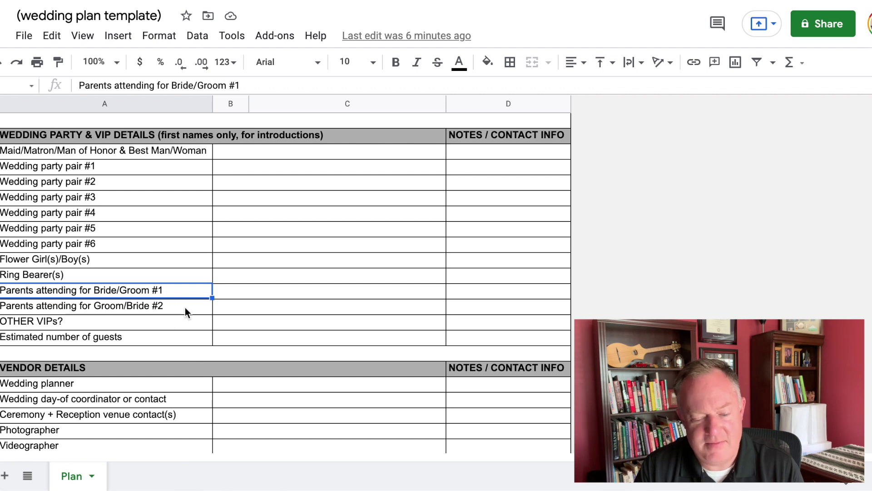
scroll(184, 308, "down", 1)
left_click(127, 278)
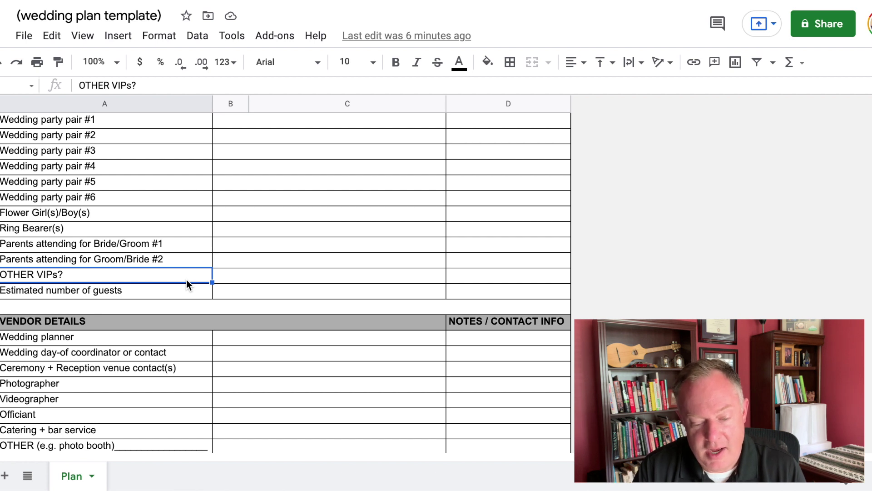
scroll(186, 279, "down", 1)
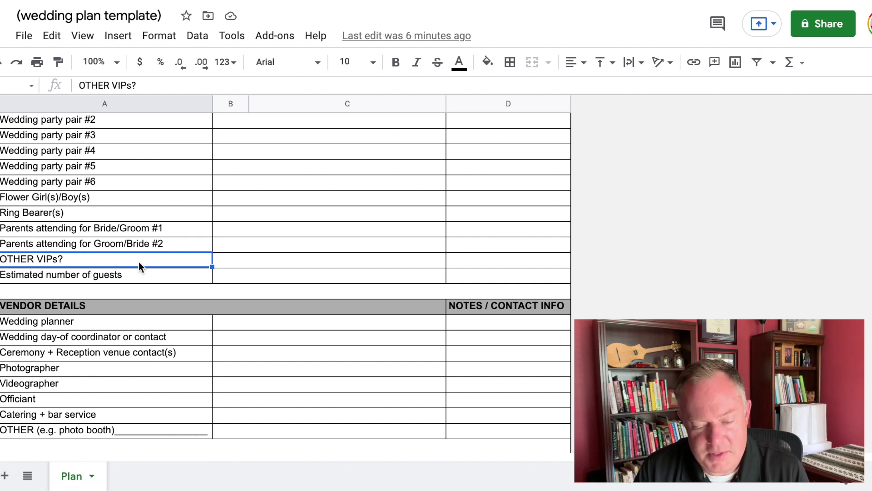
scroll(139, 266, "down", 1)
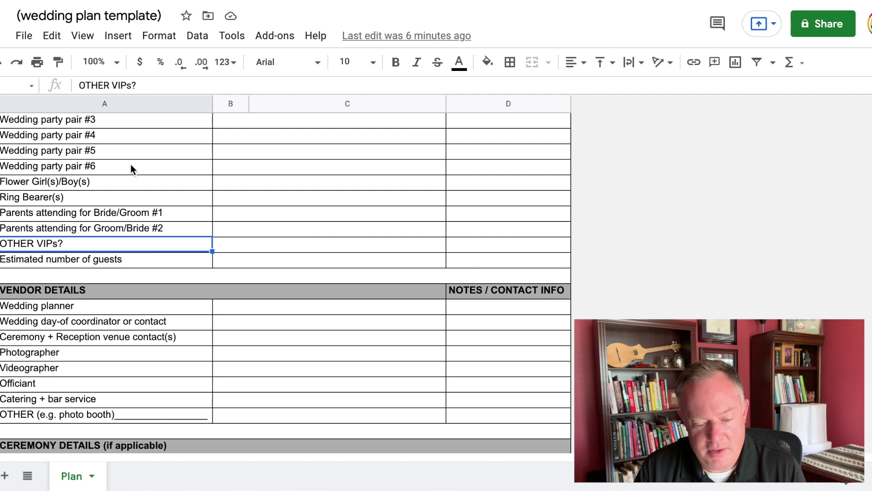
left_click(148, 266)
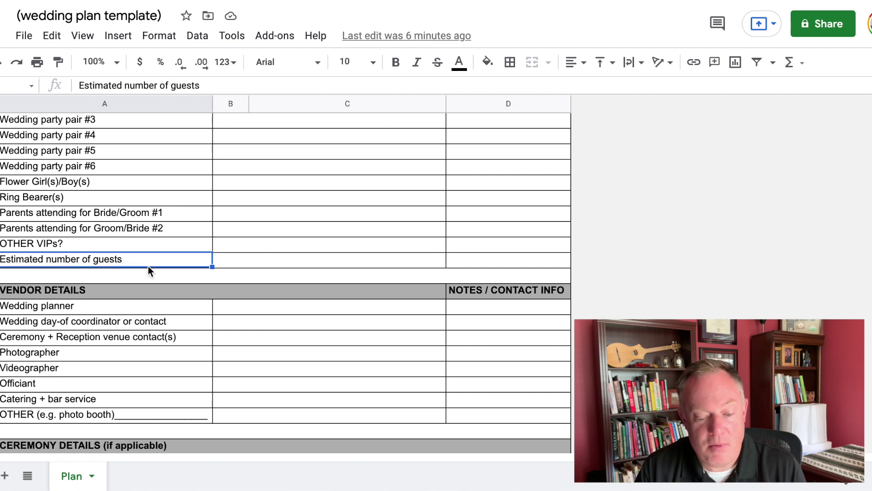
- Review the wedding planner, day-of coordinator, and ceremony and reception venue contact rows under VENDOR DETAILS
scroll(148, 266, "down", 5)
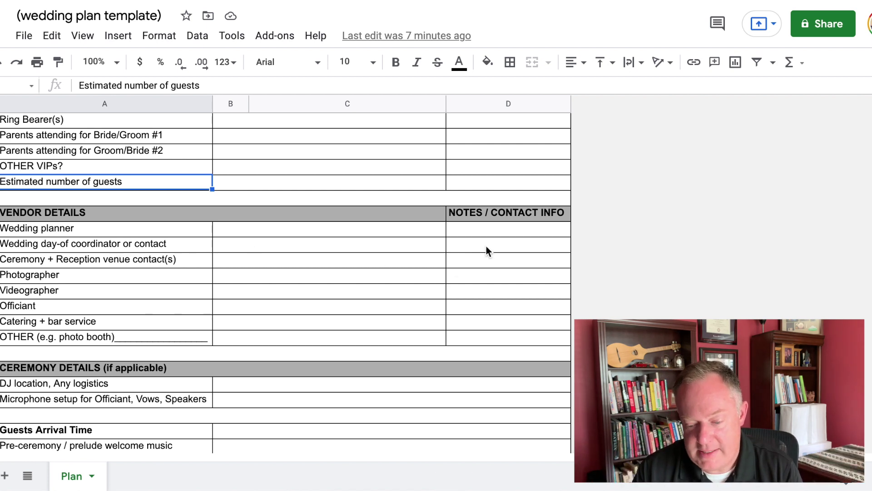
left_click_drag(485, 246, 136, 227)
left_click(130, 261)
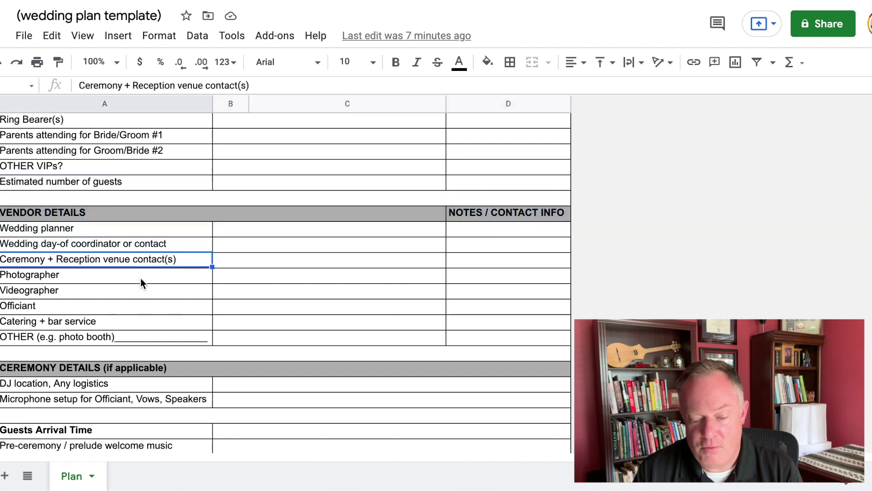
- Review the remaining vendor rows: Photographer, Videographer, Officiant, Catering + bar service, and OTHER
left_click(128, 276)
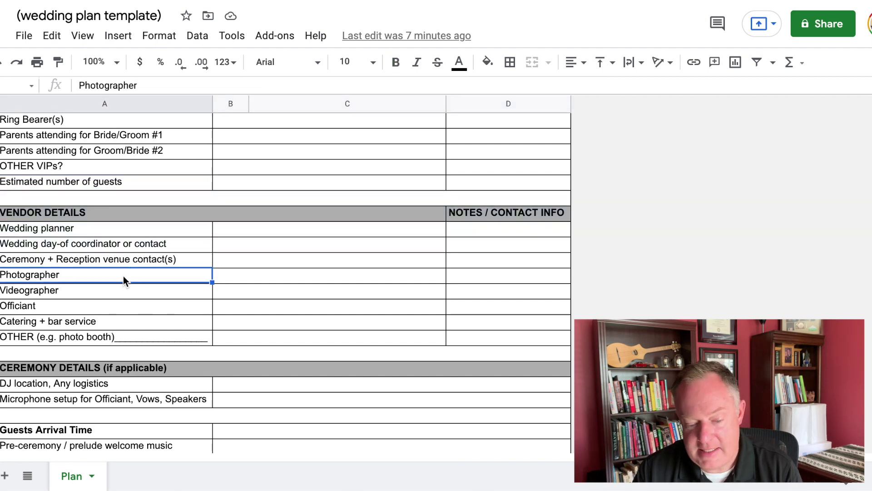
left_click(55, 293)
left_click(57, 278)
left_click(57, 292)
left_click(58, 311)
left_click(65, 323)
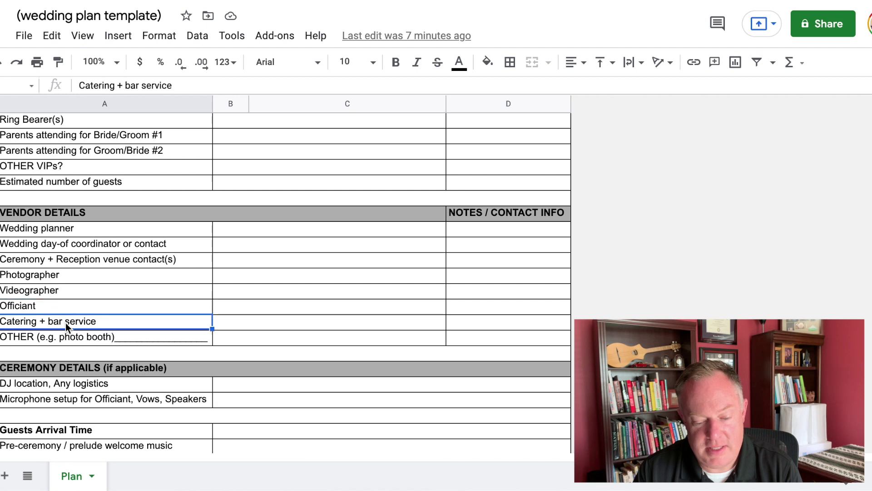
left_click(75, 337)
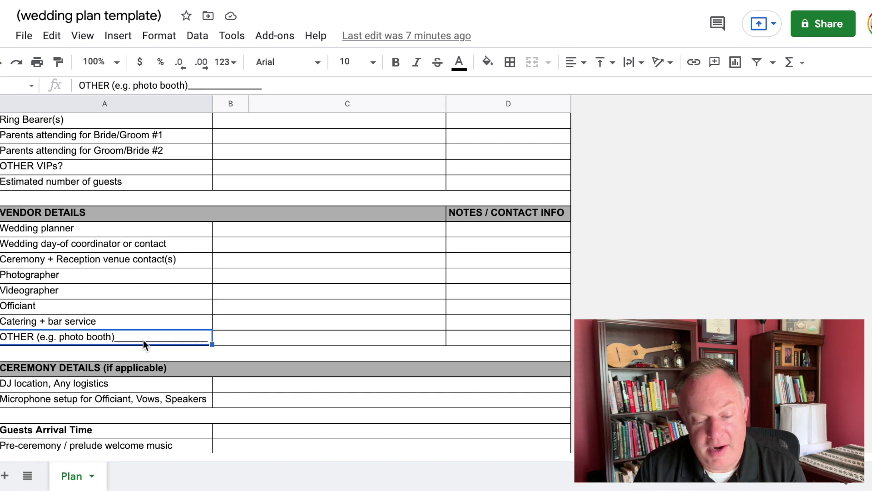
scroll(152, 340, "up", 1)
scroll(151, 339, "down", 1)
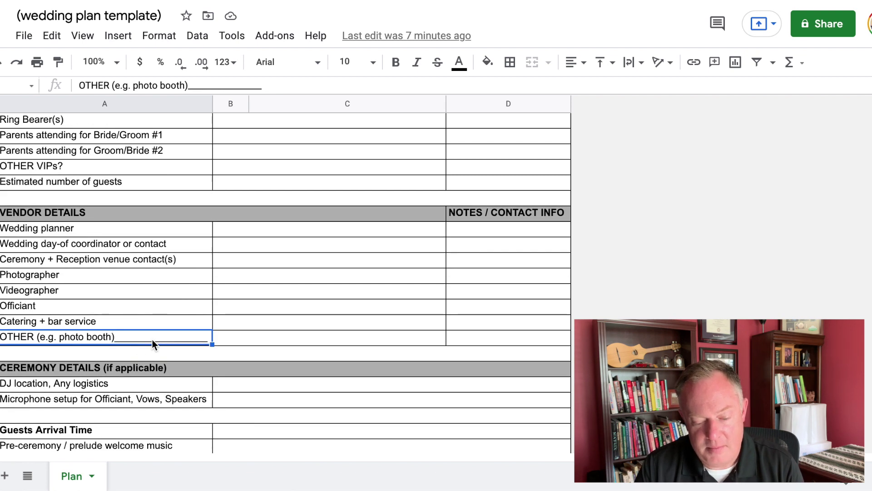
- Review the CEREMONY DETAILS section and its DJ location and logistics prompt
scroll(152, 344, "down", 1)
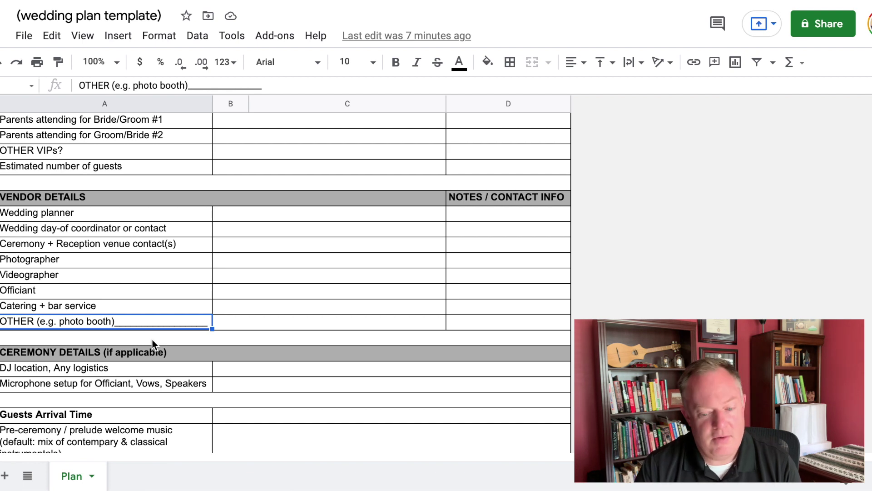
scroll(152, 339, "down", 5)
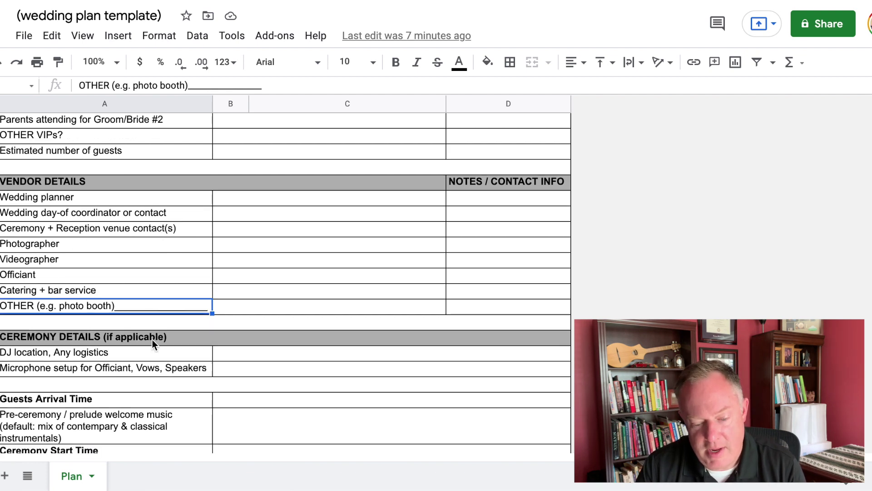
scroll(152, 340, "down", 6)
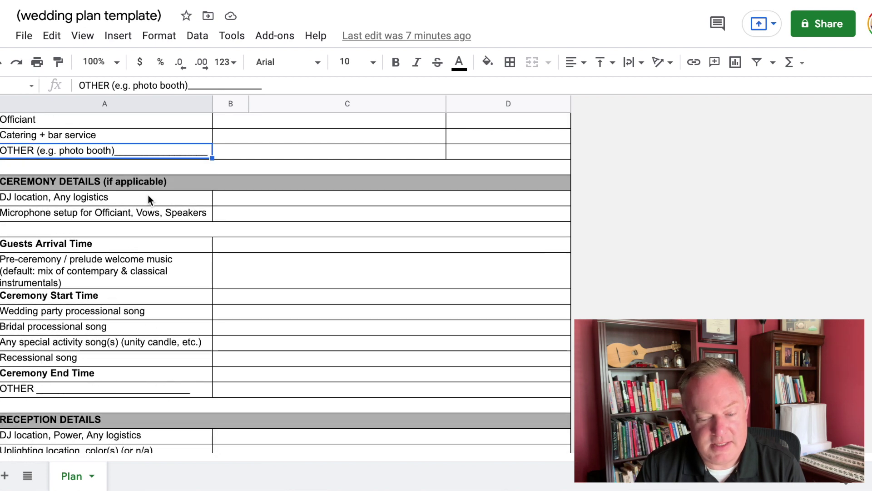
left_click(104, 199)
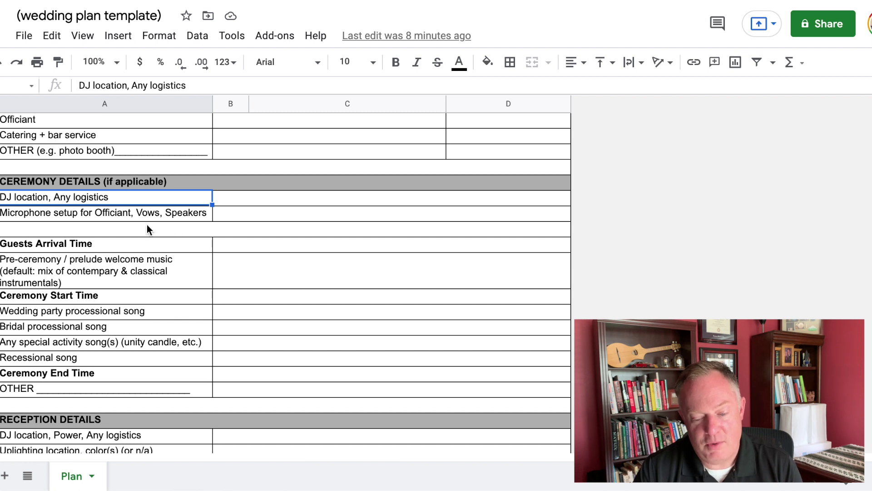
- Replace "Speakers" with "Readers" in the ceremony's microphone setup label
double_click(198, 214)
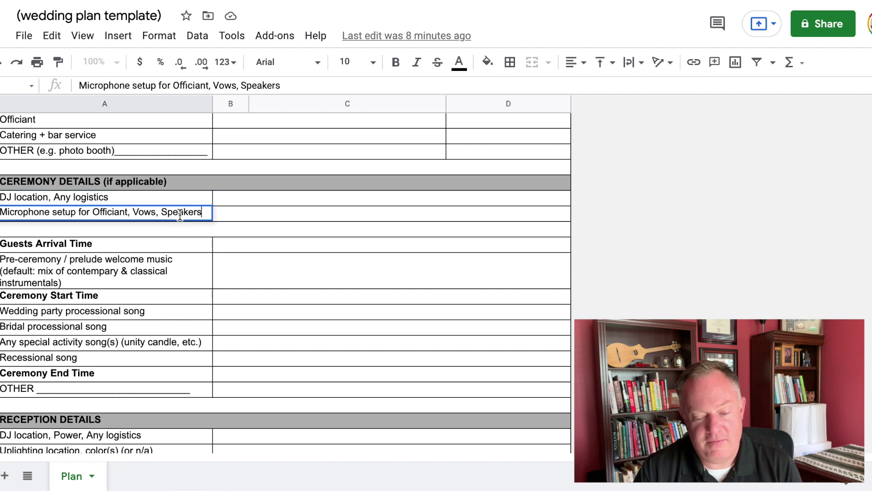
double_click(199, 213)
type("Readers")
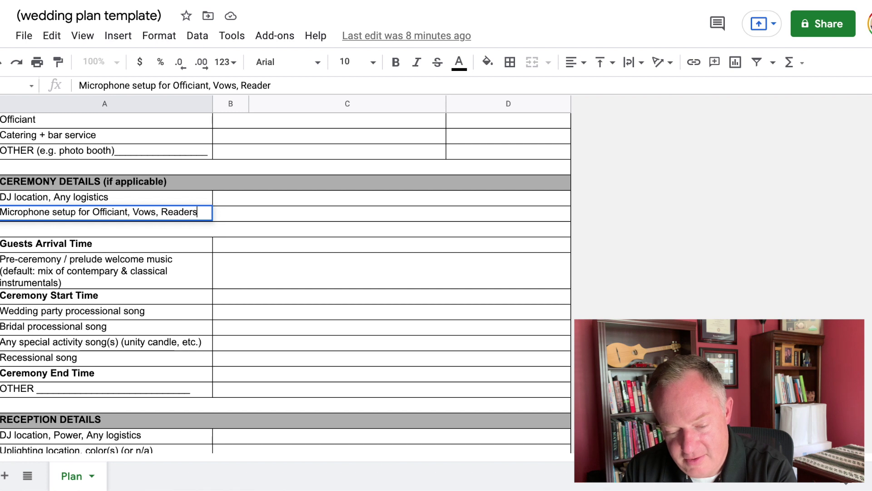
key("Return")
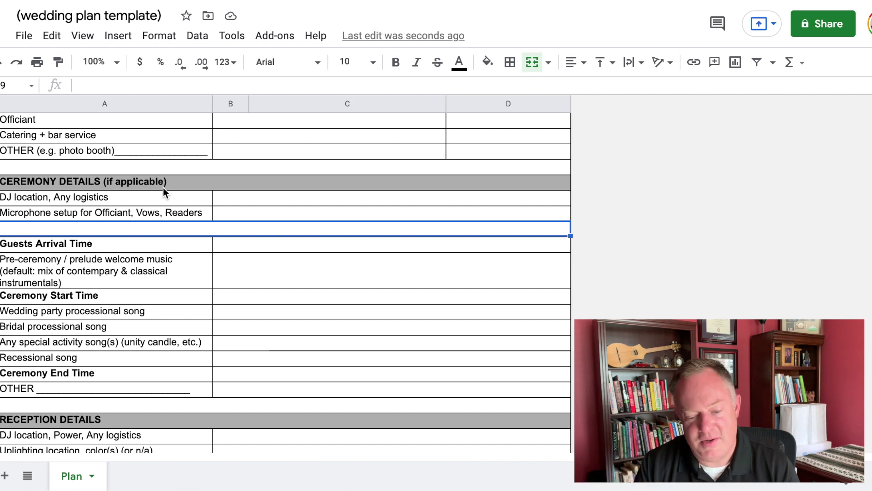
- Review the Guests Arrival Time and pre-ceremony welcome music prompts in the ceremony section
left_click(177, 273)
left_click(153, 228)
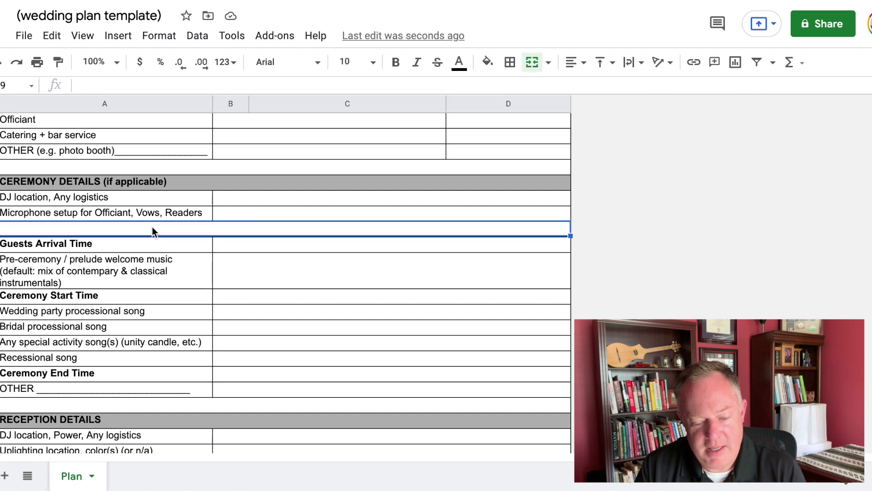
left_click(2, 64)
left_click(19, 66)
left_click(75, 248)
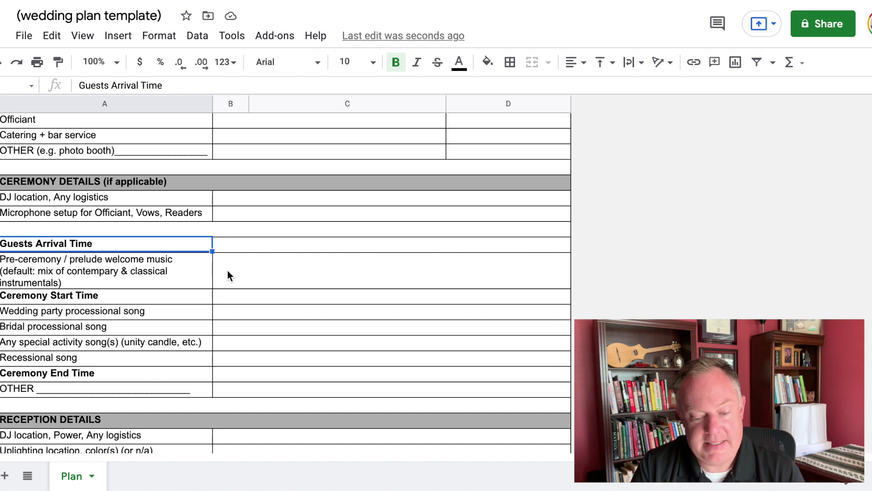
- Review the ceremony prompts from pre-ceremony music and Ceremony Start Time through the processional, special activity and recessional songs to Ceremony End Time
left_click(186, 276)
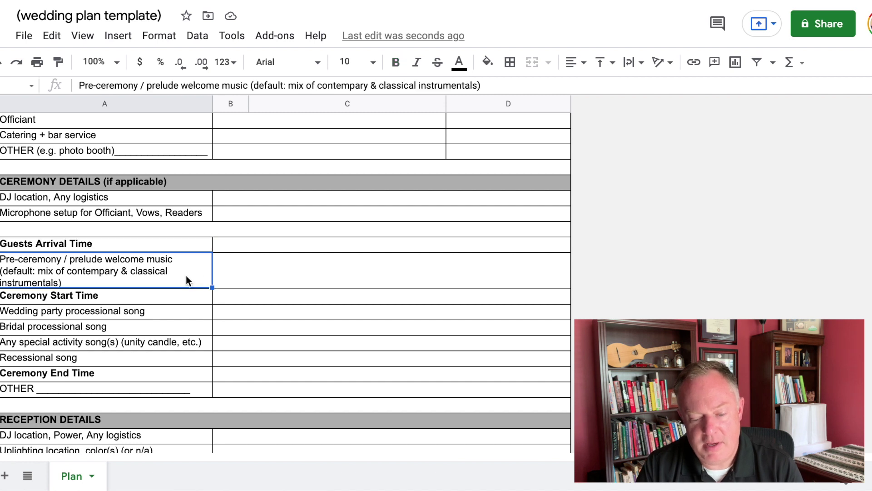
left_click(250, 272)
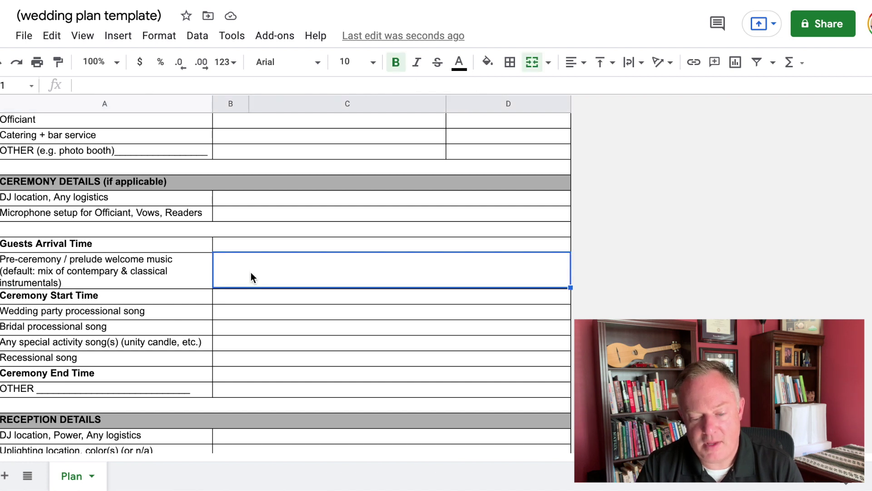
left_click(175, 298)
left_click(169, 314)
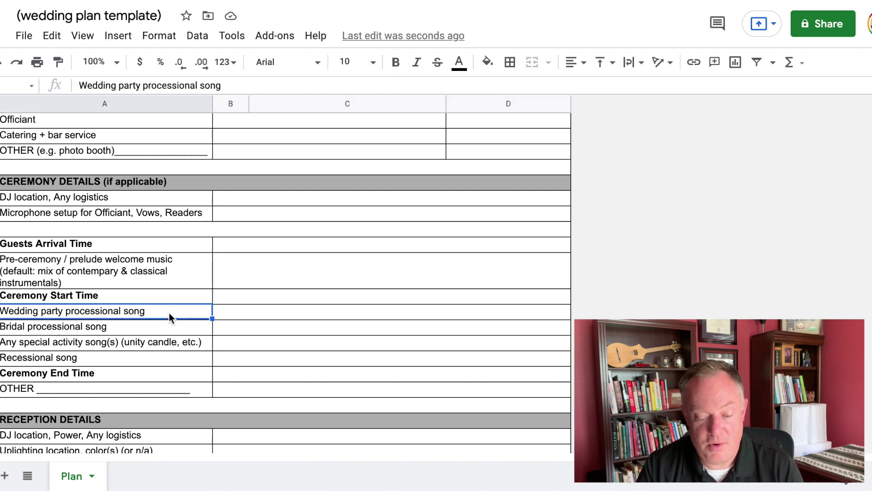
left_click(164, 328)
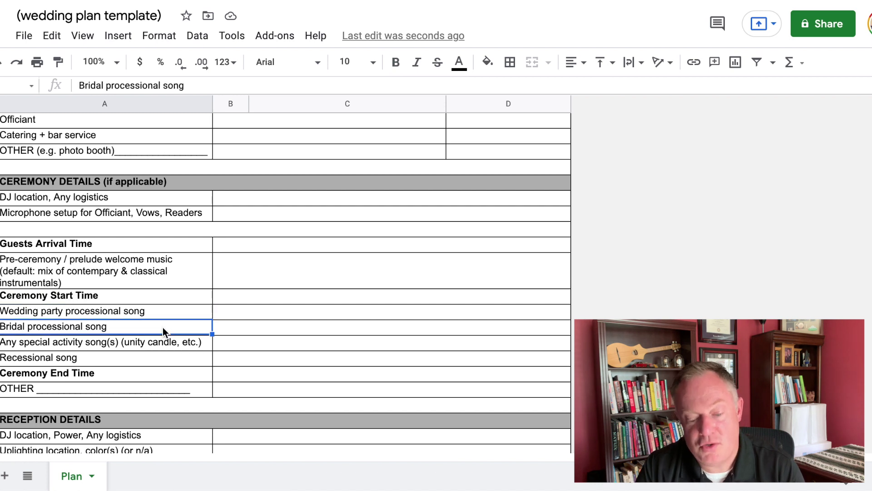
left_click(169, 344)
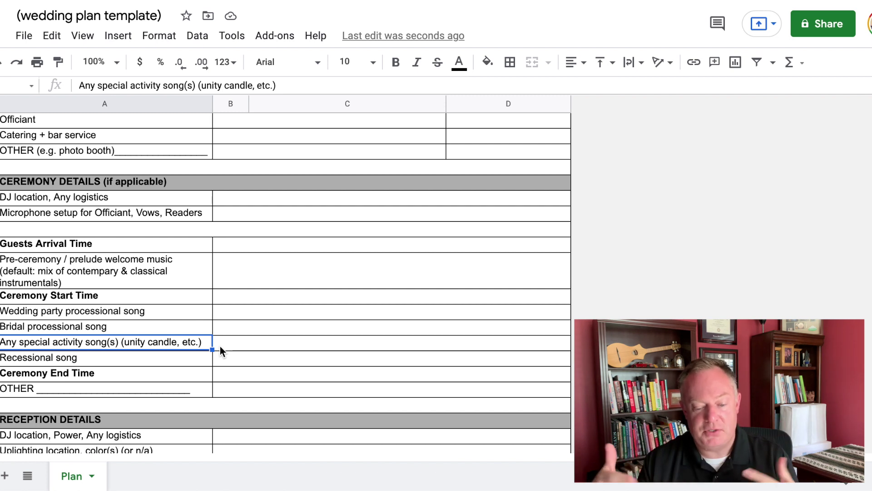
left_click(172, 356)
left_click(174, 373)
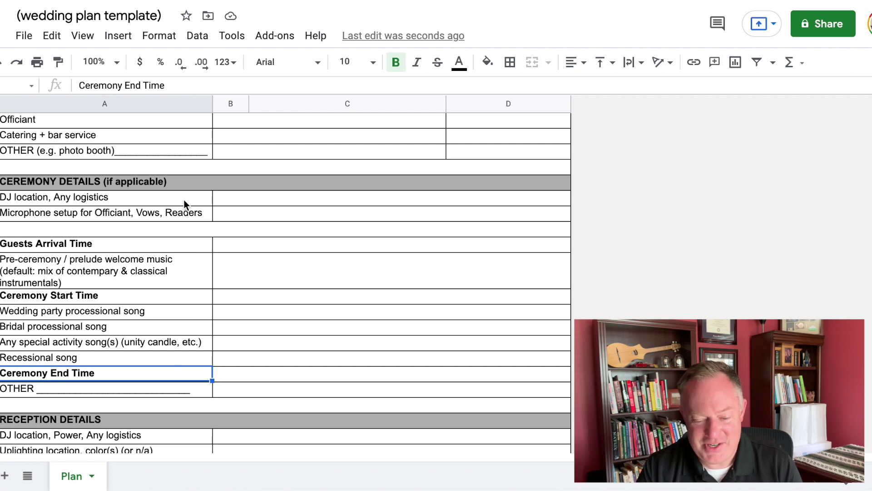
- Review the RECEPTION DETAILS setup prompts: DJ location and power, uplighting location and colors, and custom monogram light location
scroll(221, 340, "up", 3)
scroll(221, 340, "down", 5)
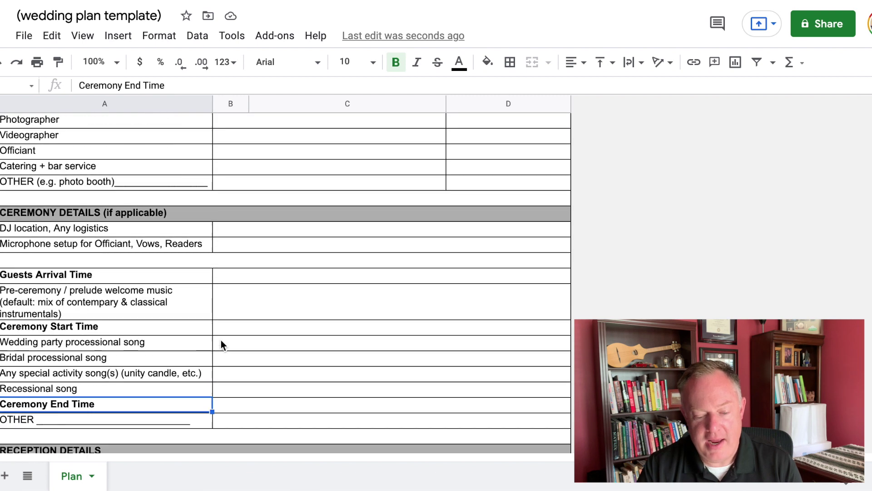
scroll(221, 340, "down", 5)
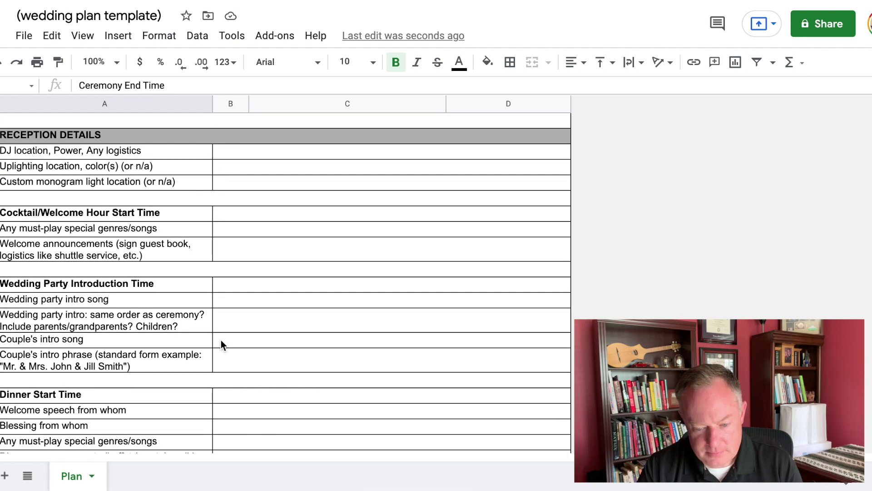
left_click(39, 154)
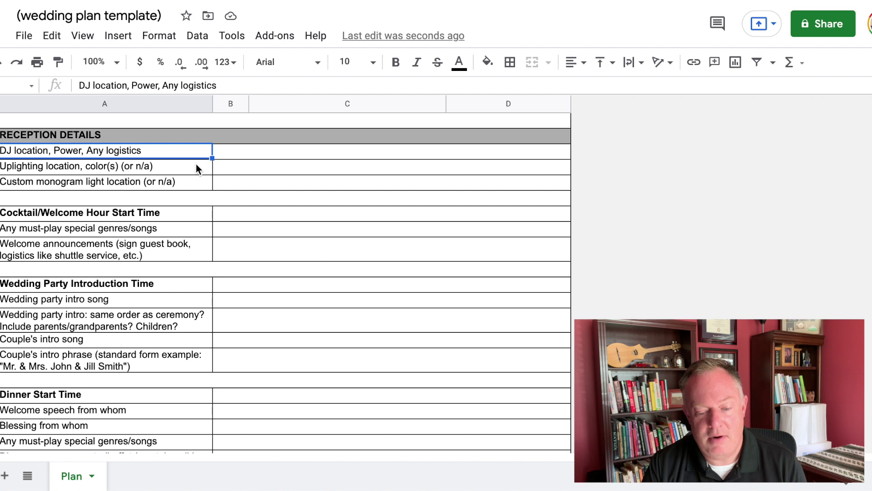
left_click(160, 168)
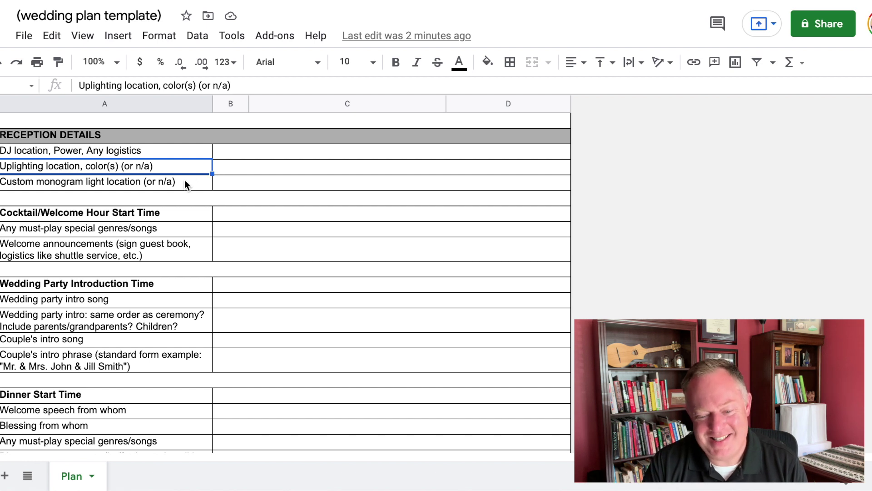
left_click(174, 184)
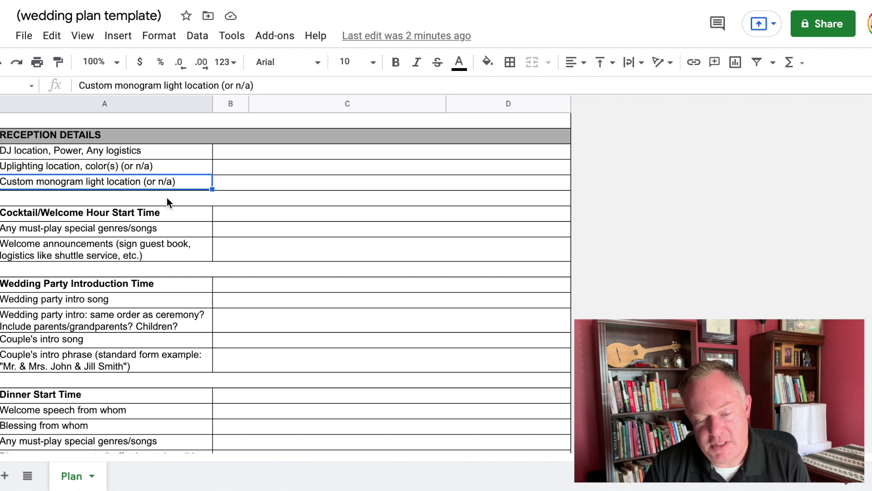
scroll(167, 196, "up", 2)
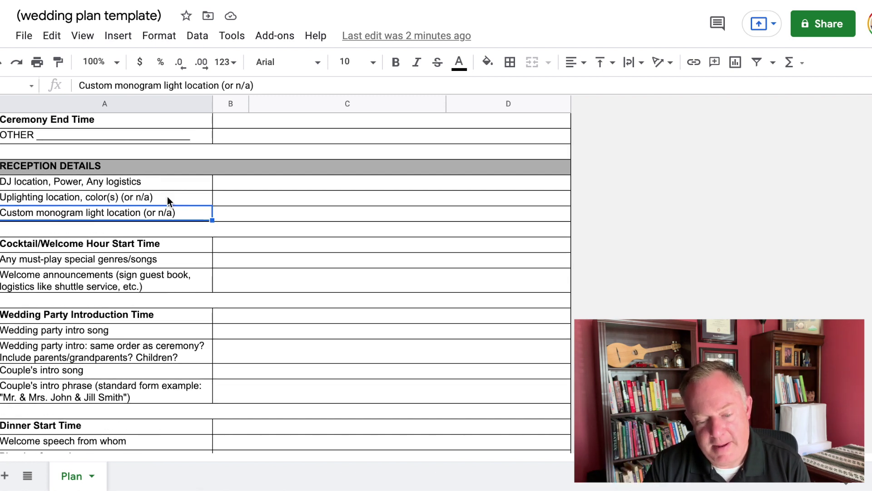
- Review the Cocktail/Welcome Hour prompts: start time, must-play genres or songs, and welcome announcements
scroll(167, 197, "down", 3)
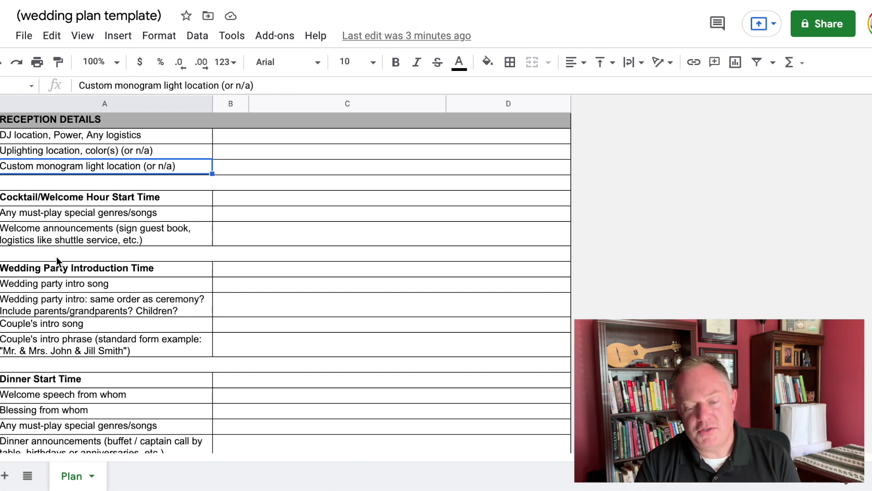
mouse_move(7, 348)
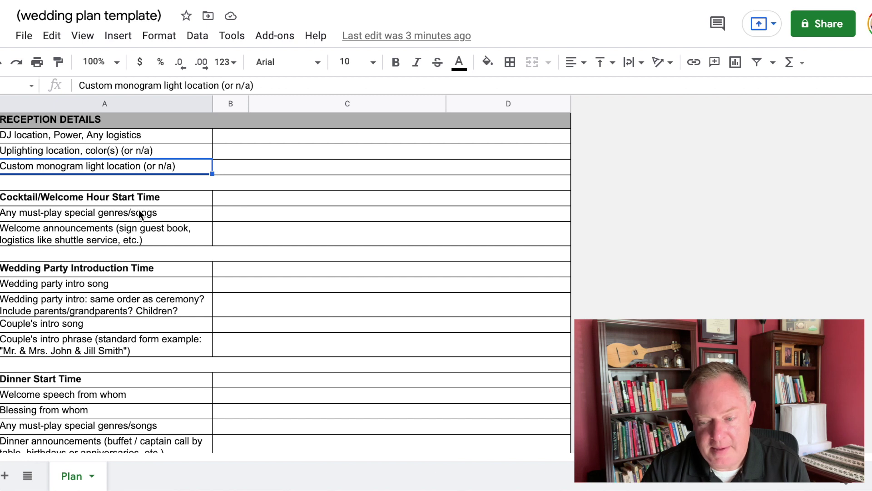
left_click(75, 215)
left_click(95, 197)
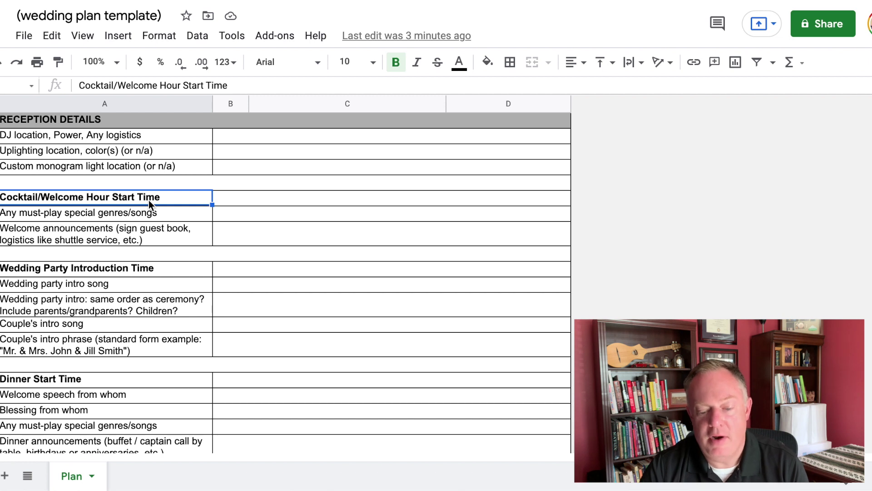
left_click(132, 213)
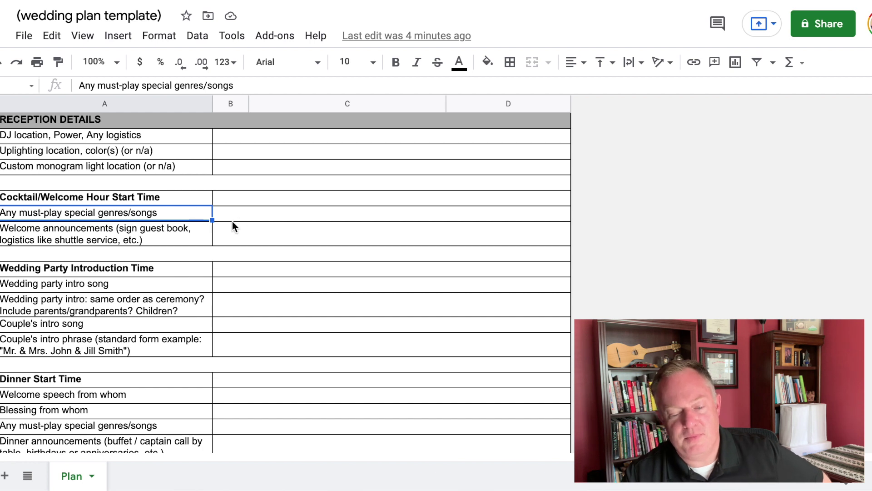
left_click(184, 233)
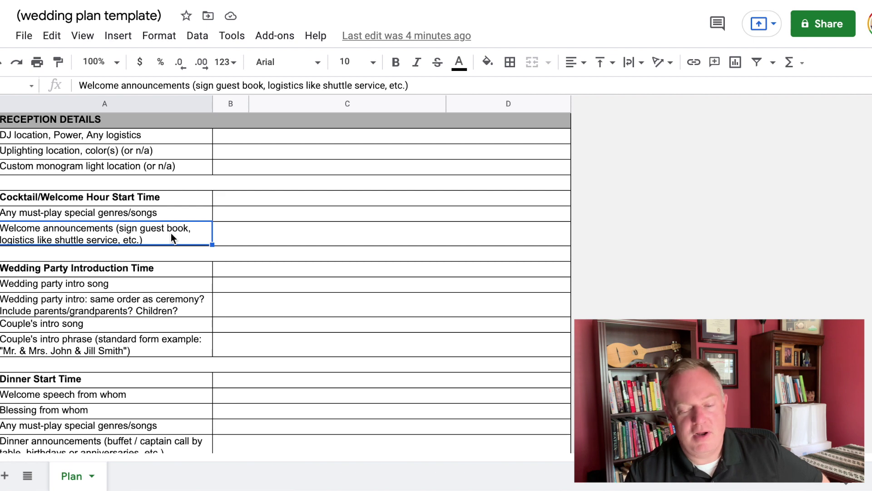
- Review the Wedding Party Introduction Time and wedding party intro song prompts in the reception section
scroll(242, 266, "down", 1)
scroll(242, 266, "up", 1)
scroll(241, 266, "down", 1)
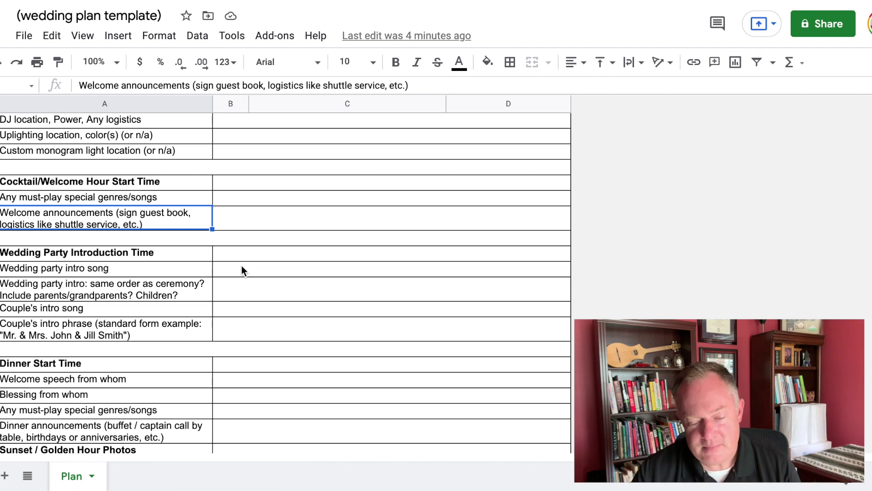
scroll(241, 267, "down", 1)
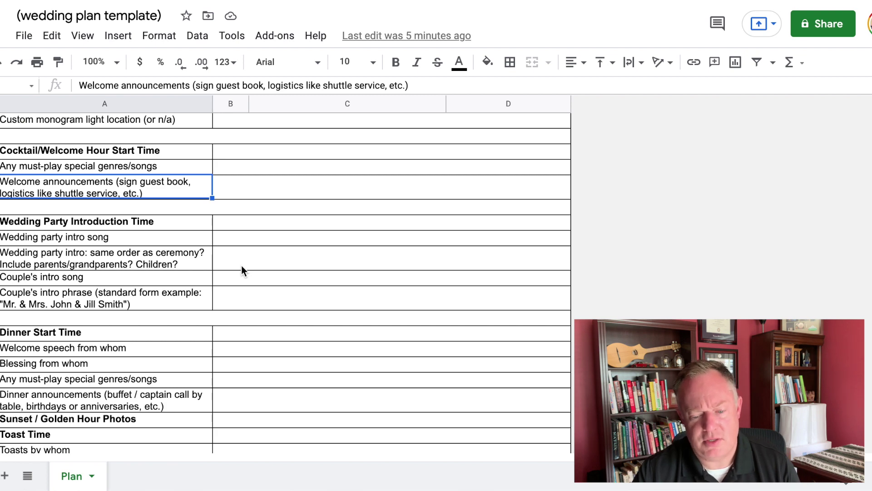
scroll(241, 267, "down", 3)
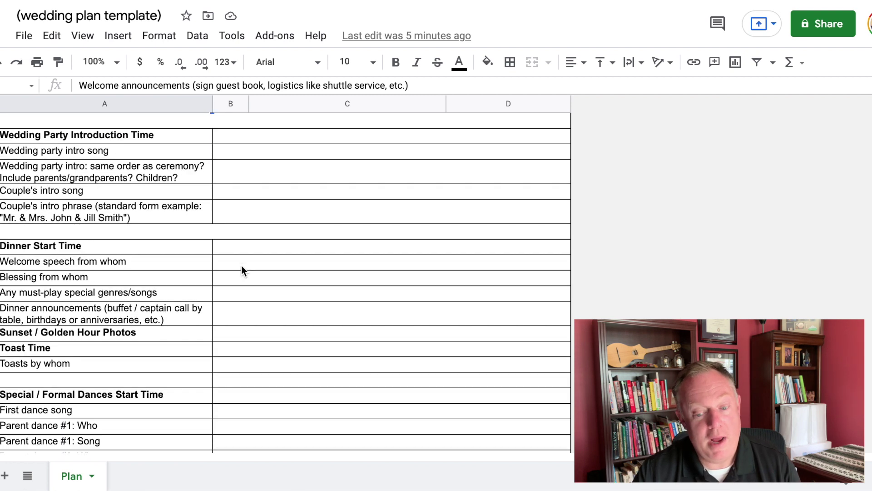
left_click(224, 139)
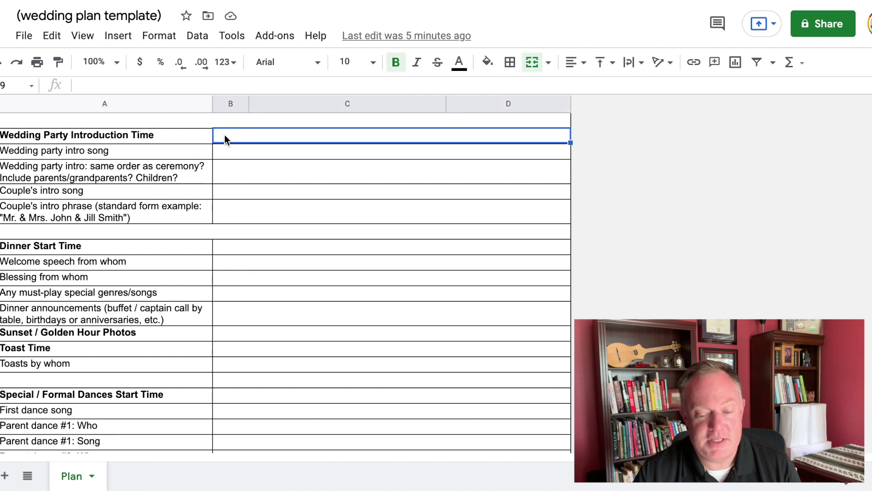
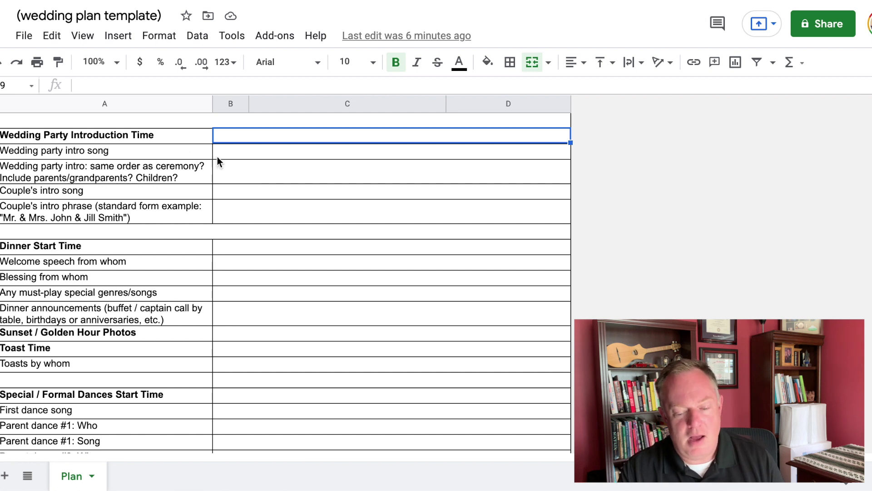
left_click(228, 155)
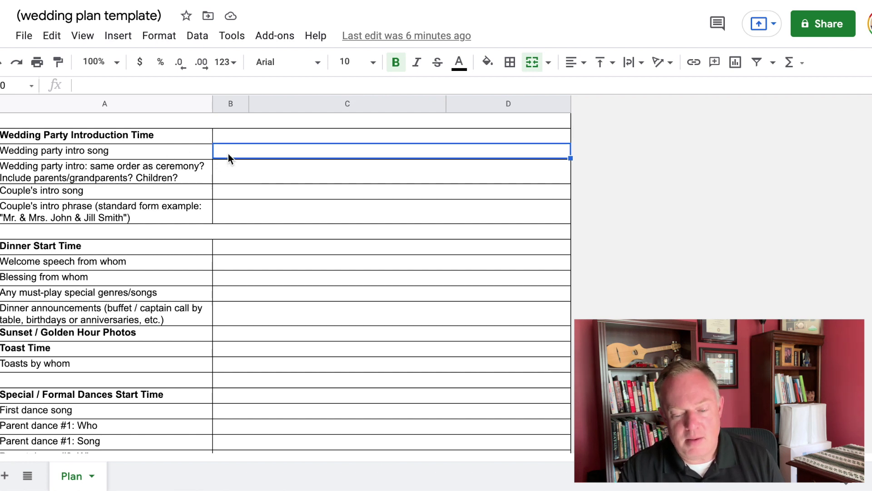
left_click(125, 155)
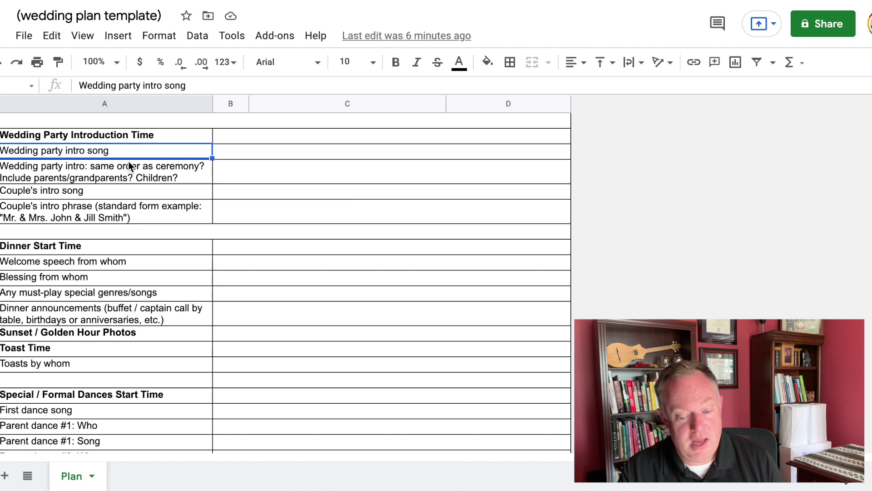
- Review the wedding party intro order prompt, compare the party's and couple's intro songs, and examine the couple's intro phrase
left_click(155, 177)
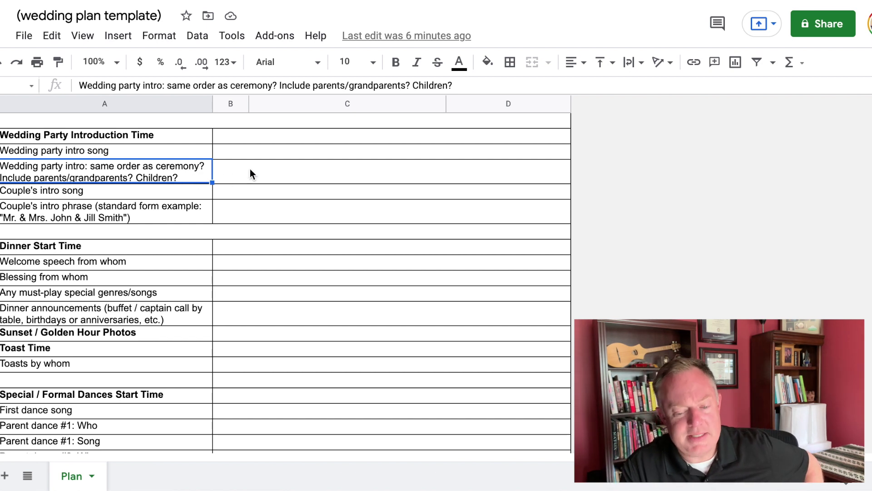
left_click(154, 194)
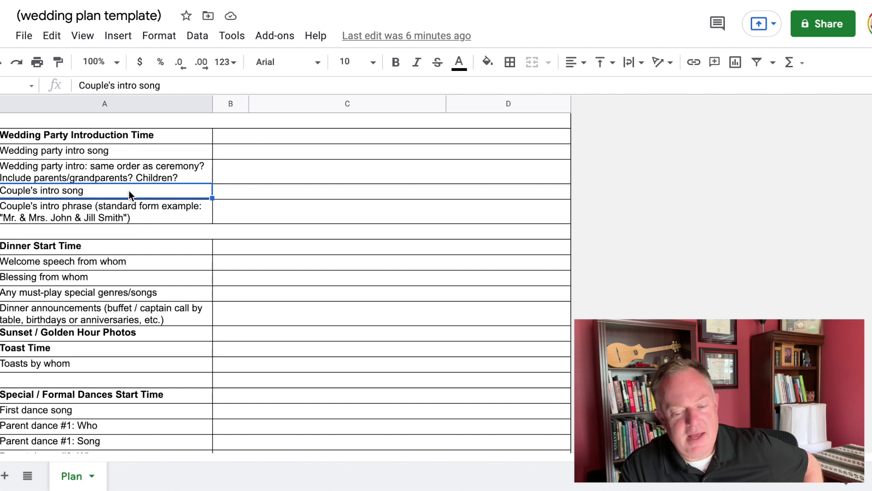
left_click(105, 151)
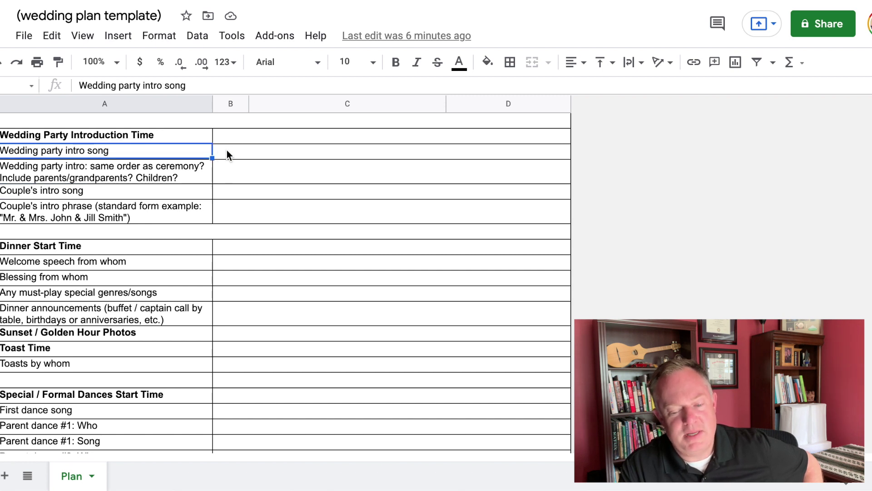
left_click(229, 151)
left_click(177, 156)
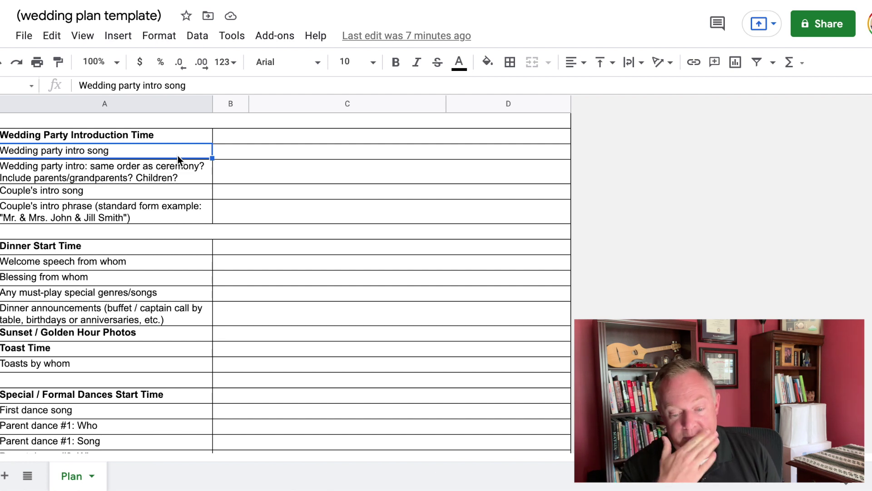
left_click(178, 211)
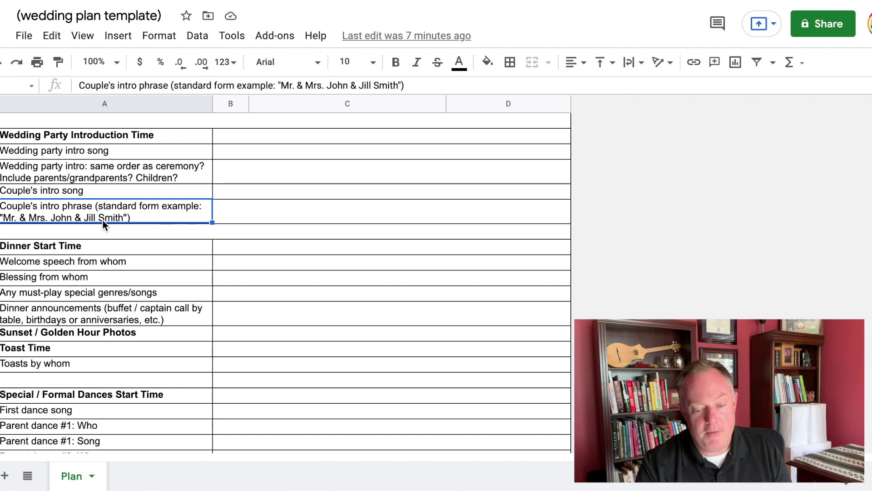
- Review the dinner prompts: welcome speech, blessing, must-play genres or songs, and dinner announcements
scroll(130, 232, "up", 2)
scroll(130, 232, "down", 3)
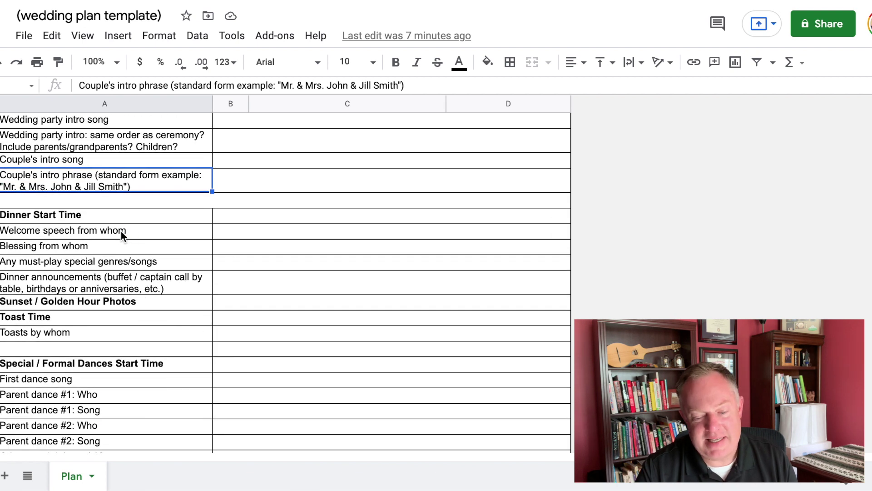
left_click(121, 231)
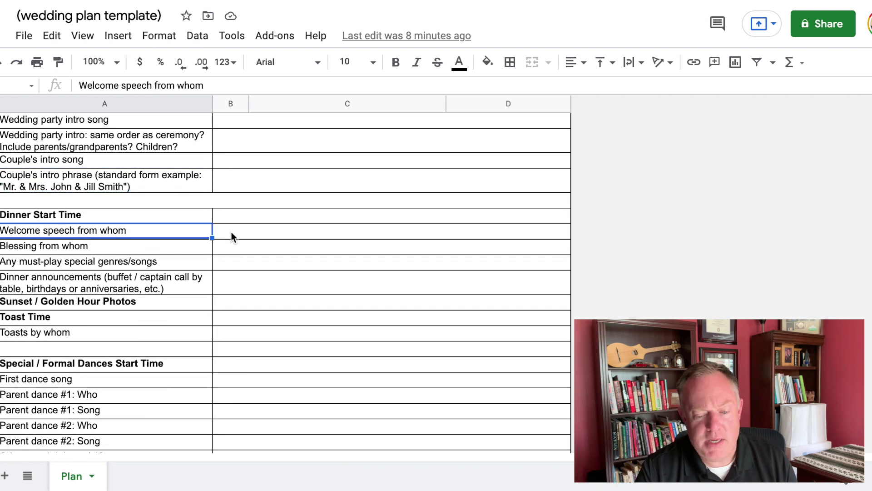
left_click(169, 246)
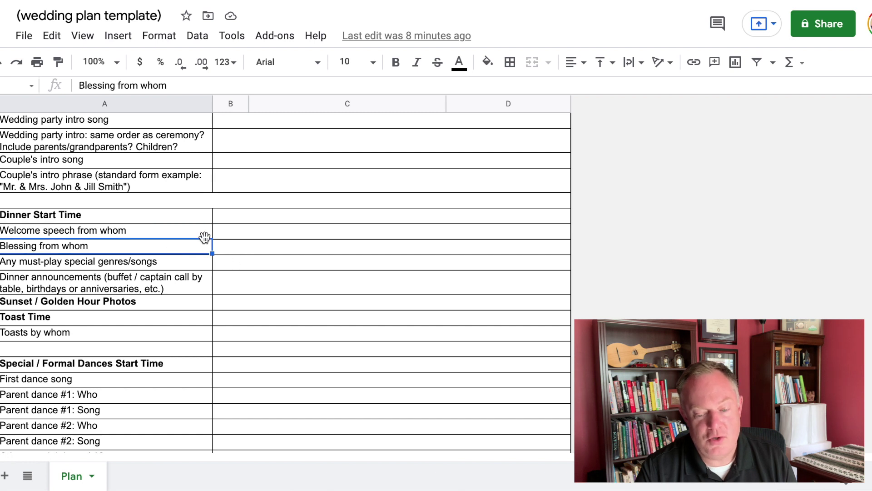
left_click(178, 262)
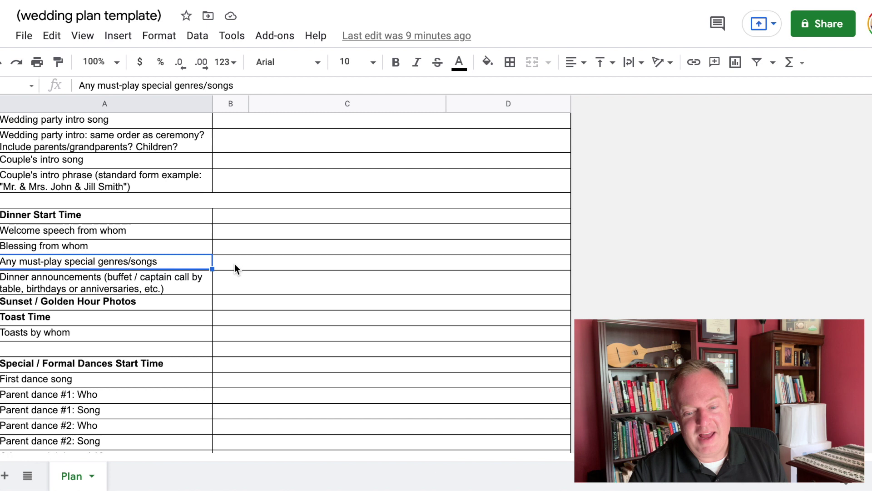
left_click(161, 287)
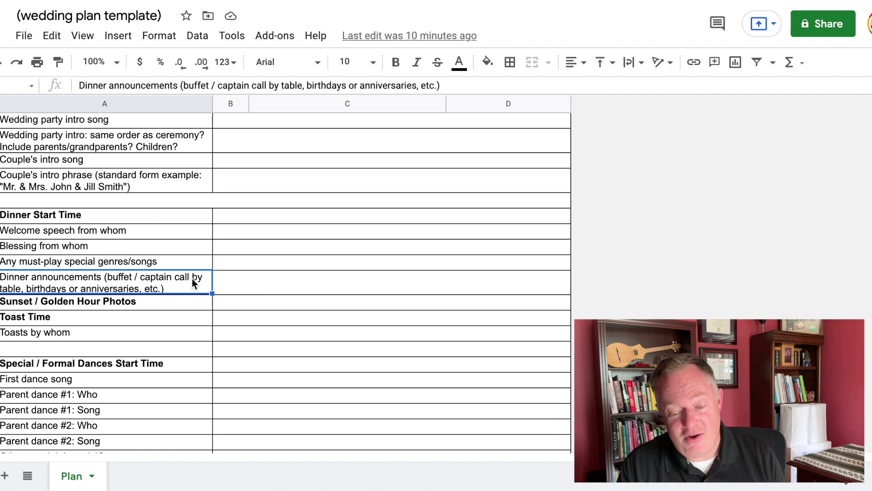
scroll(185, 291, "up", 1)
scroll(185, 291, "down", 3)
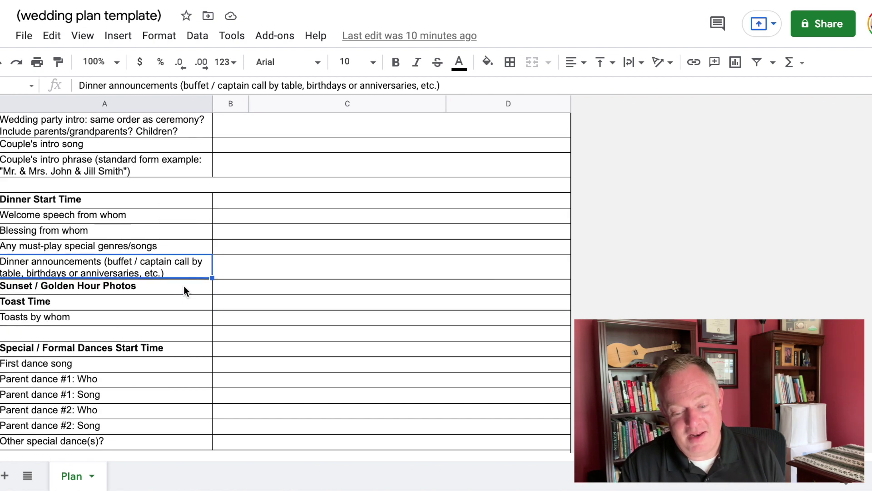
- Review the Sunset / Golden Hour Photos row in relation to Toast Time, along with the Toasts by whom prompt
scroll(184, 291, "down", 2)
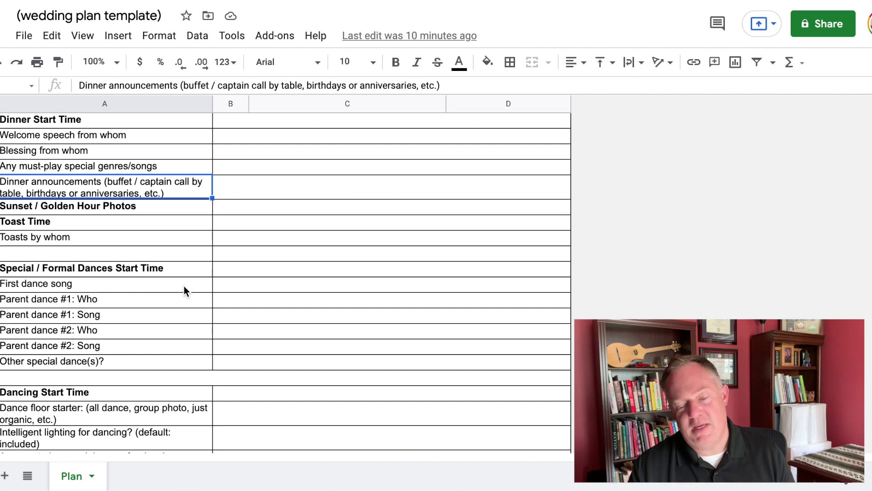
left_click(165, 209)
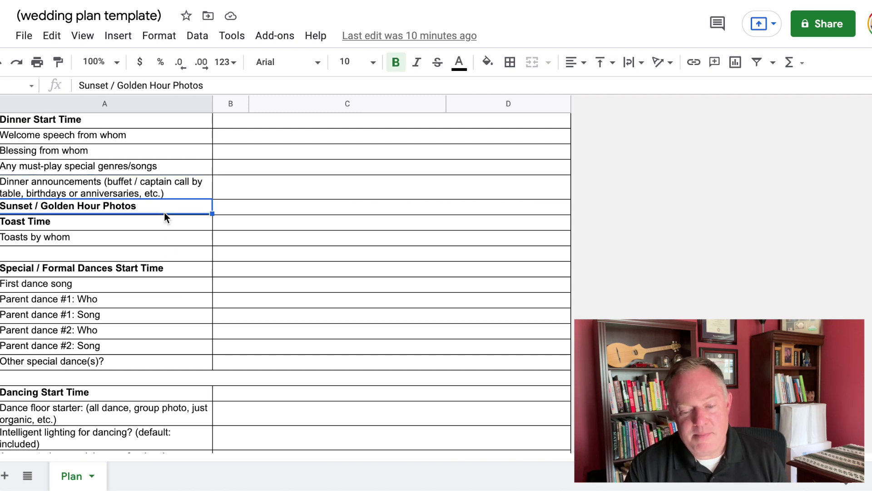
left_click_drag(235, 207, 159, 204)
left_click(161, 219)
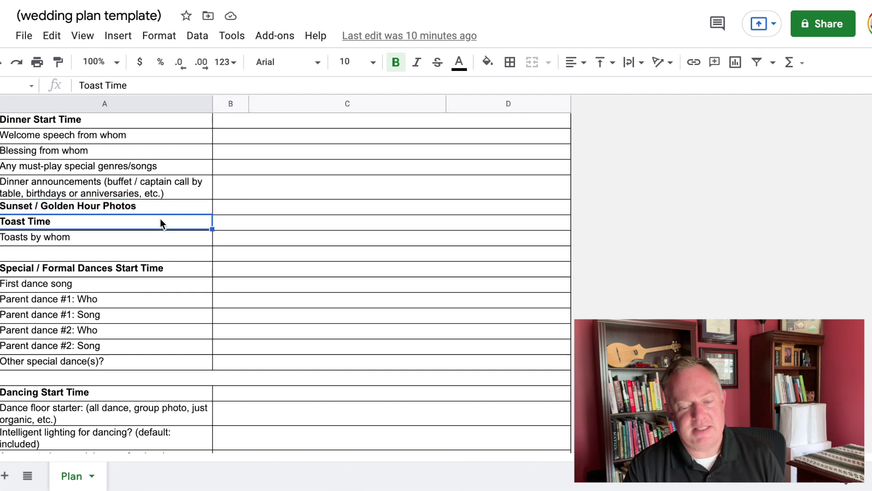
left_click(164, 207)
left_click_drag(198, 211, 233, 212)
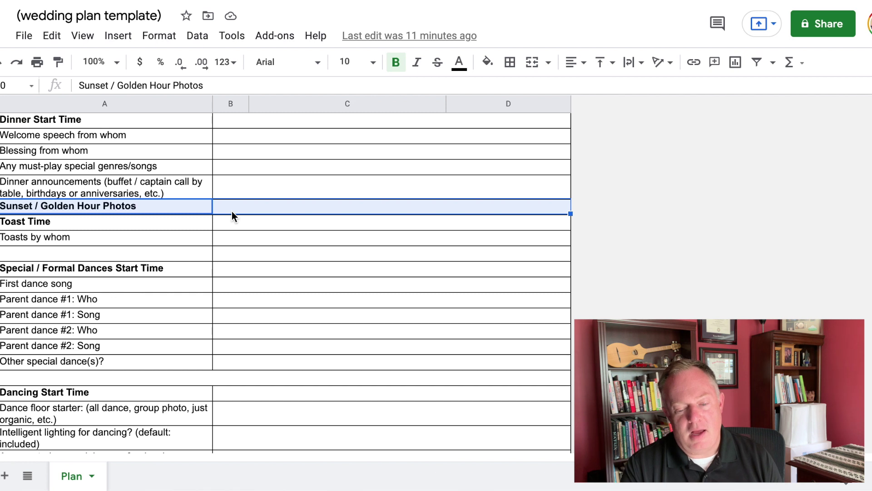
left_click(159, 223)
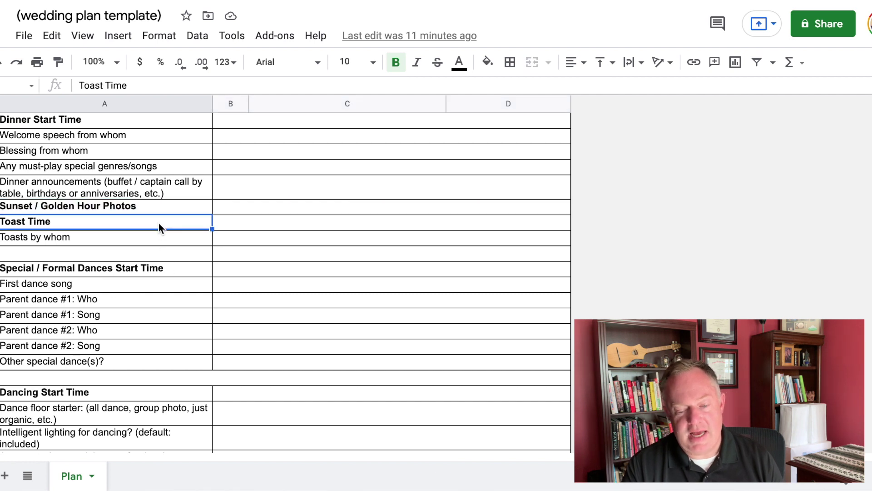
left_click(158, 208)
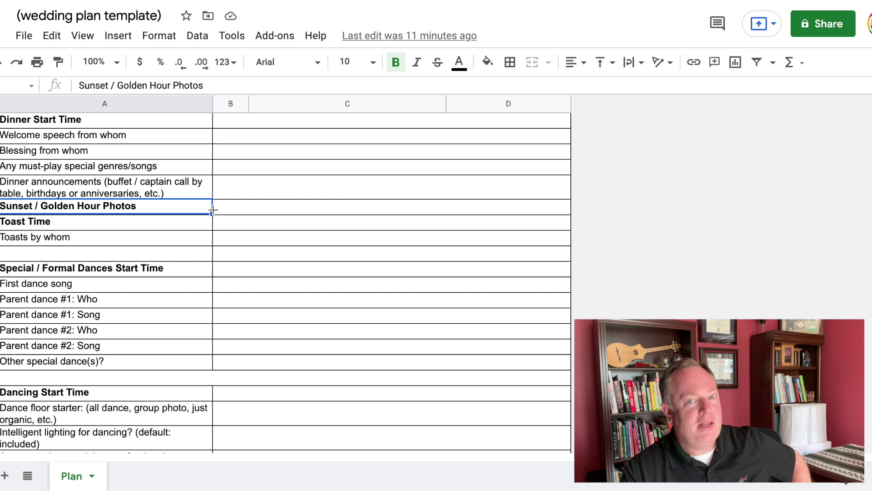
left_click(178, 224)
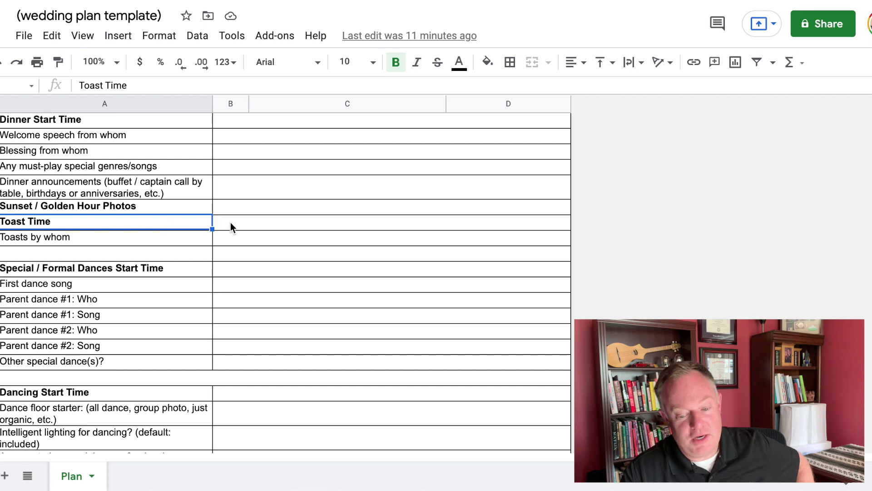
left_click(169, 242)
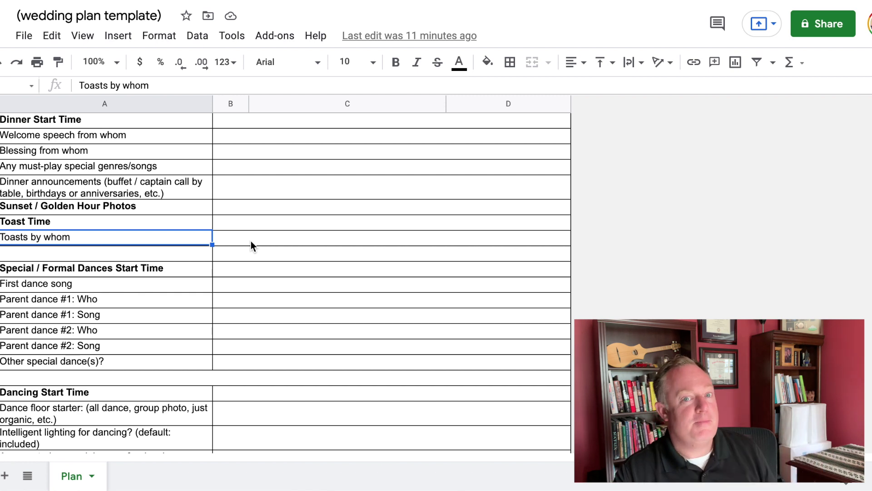
- Review the Special / Formal Dances section, covering the first dance song, both parent dances and other special dances
scroll(251, 241, "down", 4)
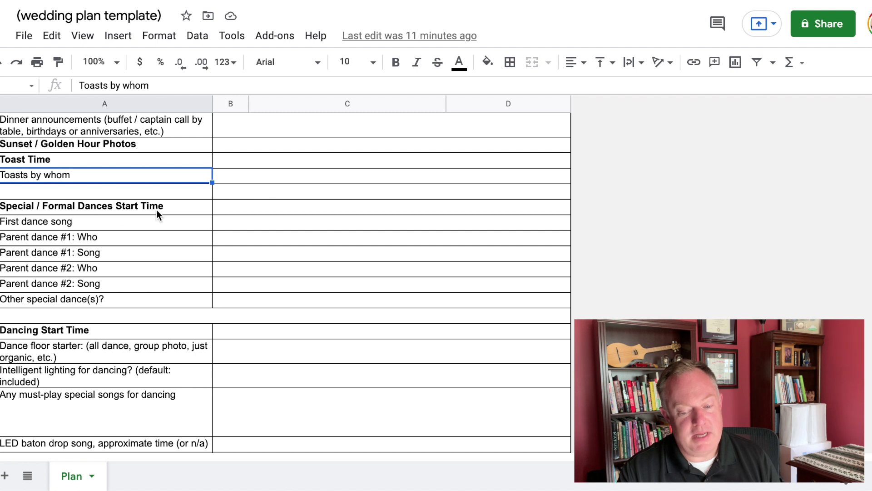
left_click(93, 226)
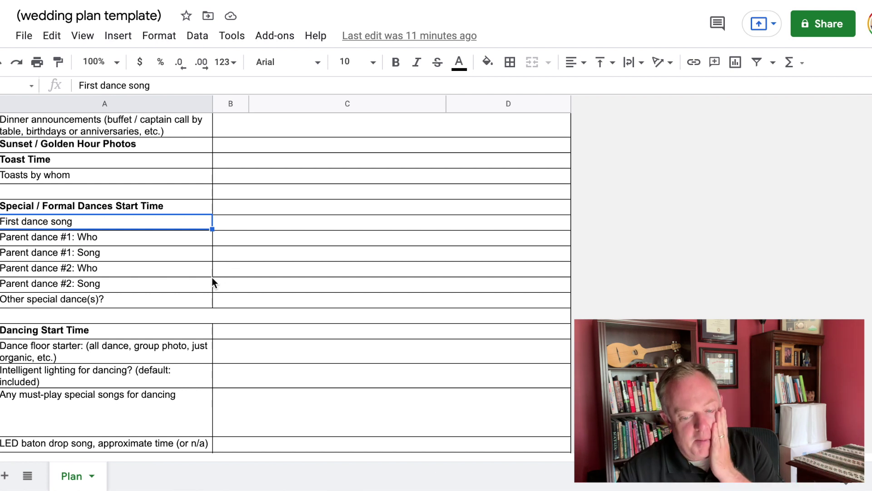
left_click(152, 296)
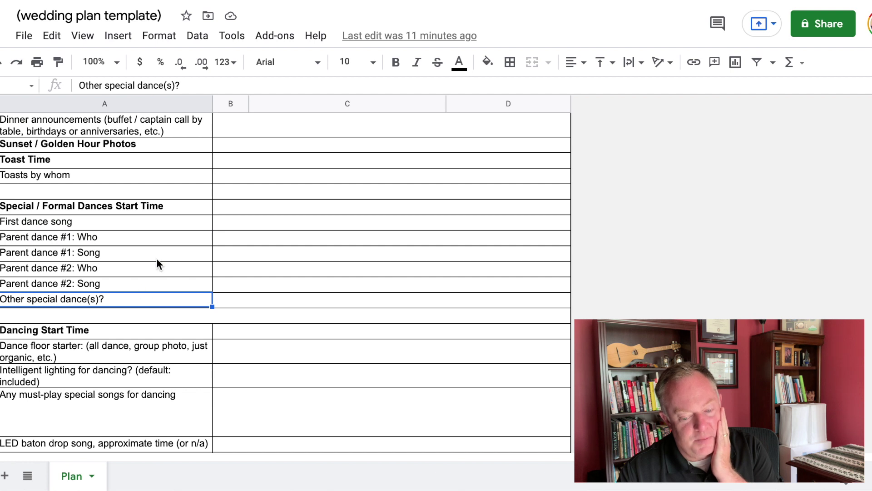
left_click_drag(131, 208, 241, 306)
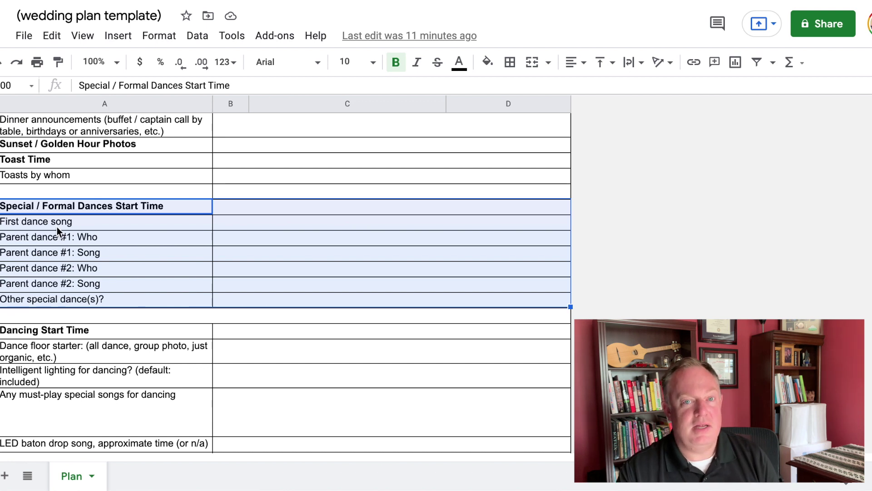
scroll(64, 226, "down", 2)
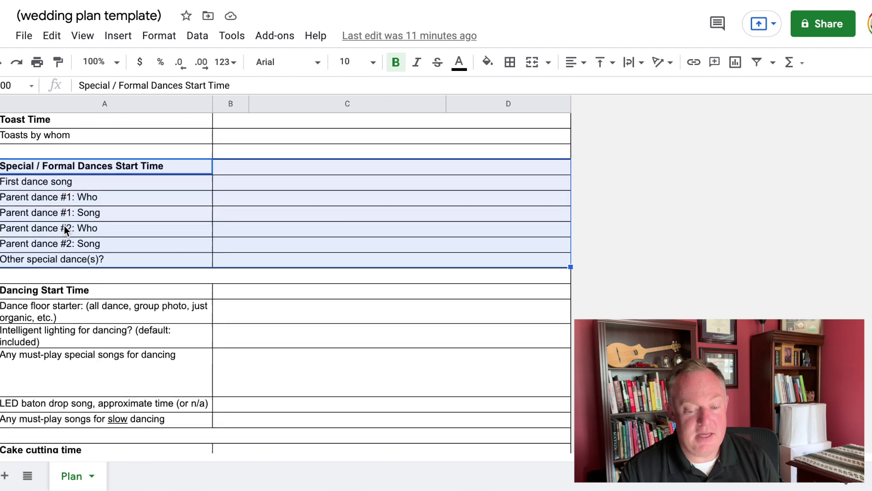
- Compare the placement of the special dances block with the earlier wedding party introduction, dinner and toast sections
scroll(64, 225, "up", 5)
scroll(64, 226, "up", 3)
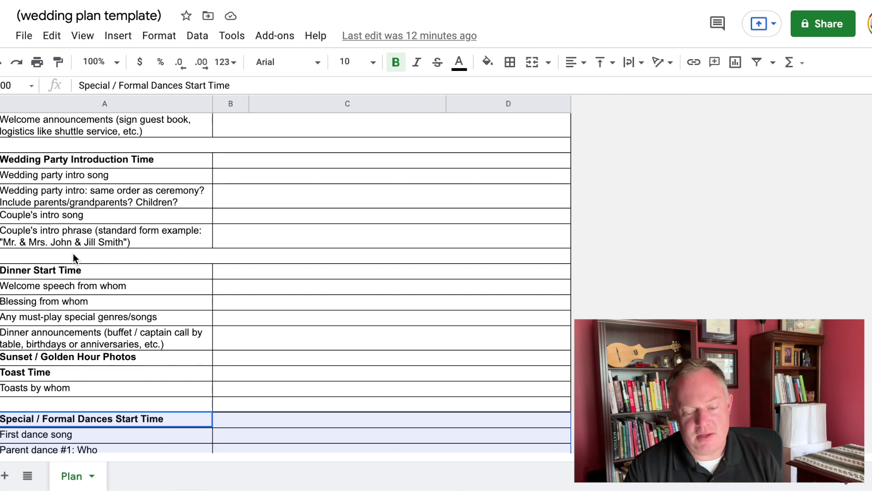
scroll(73, 254, "down", 3)
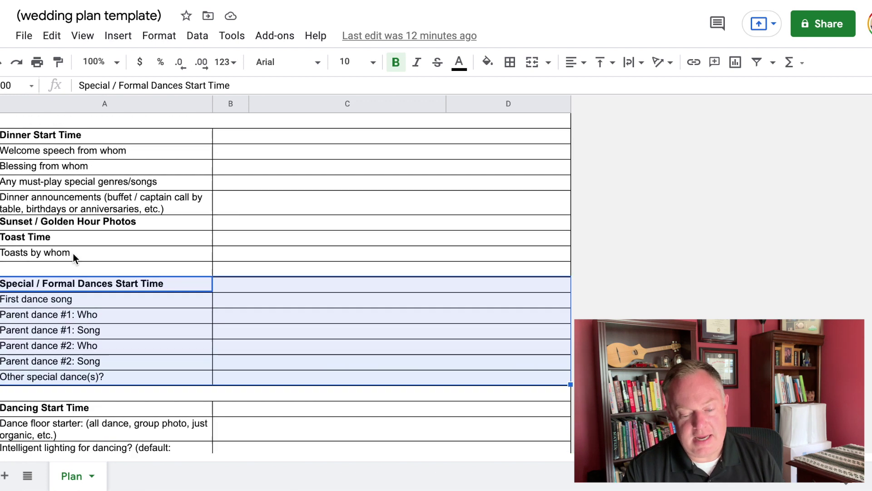
scroll(73, 254, "down", 1)
left_click(112, 258)
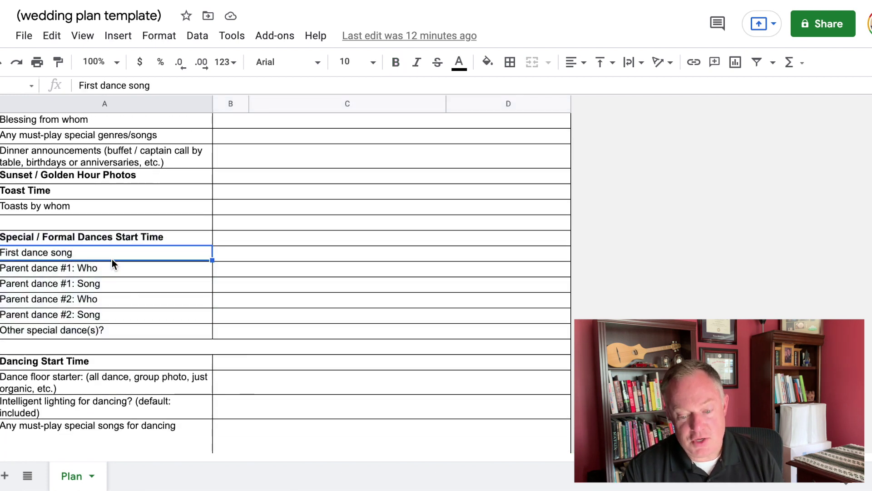
left_click_drag(134, 241, 127, 330)
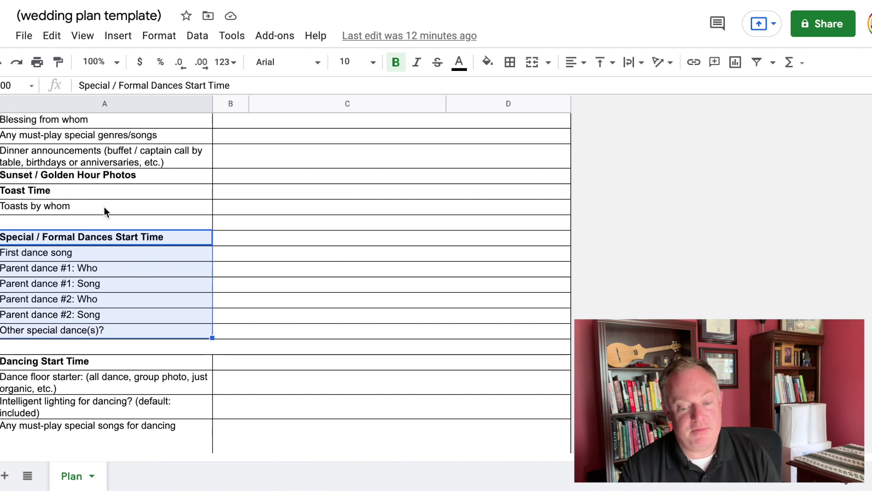
- Review the Dancing Start Time, dance floor starter and intelligent lighting prompts
scroll(105, 210, "down", 5)
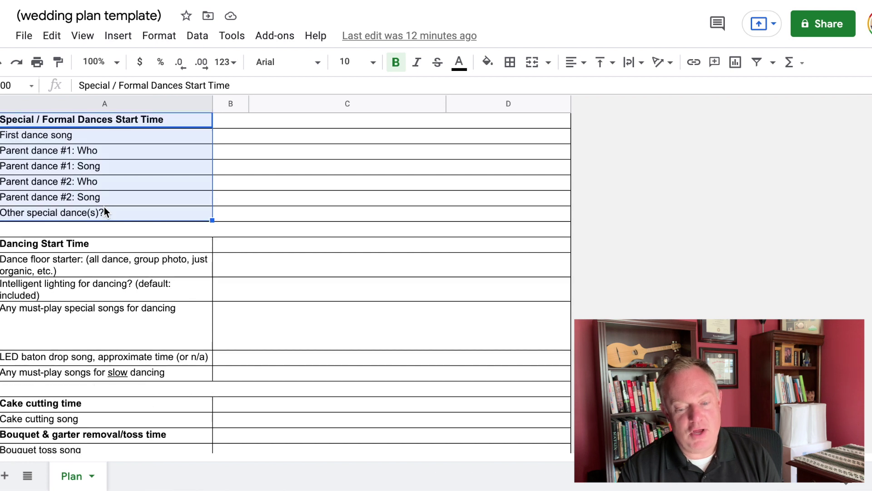
scroll(104, 212, "down", 1)
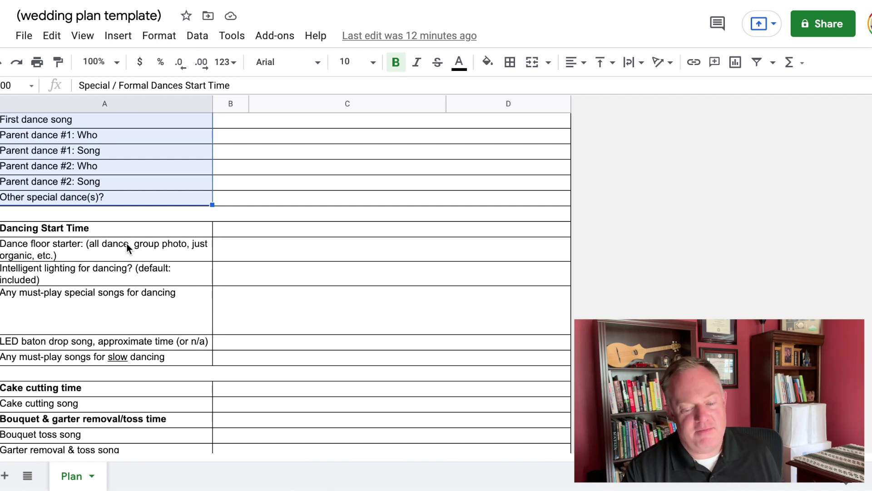
left_click(106, 229)
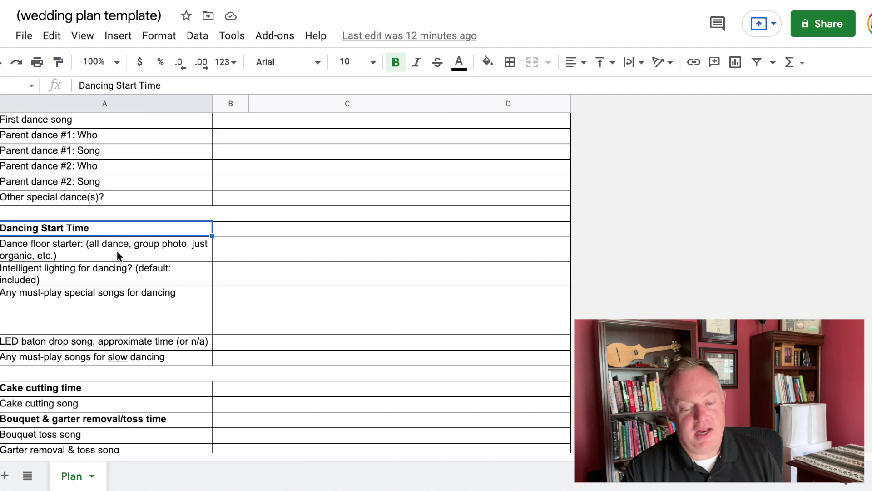
left_click(116, 251)
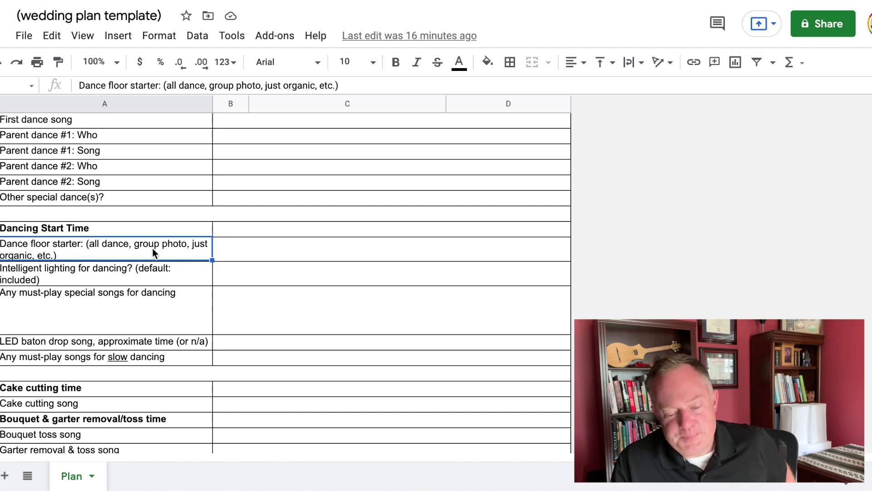
left_click(199, 273)
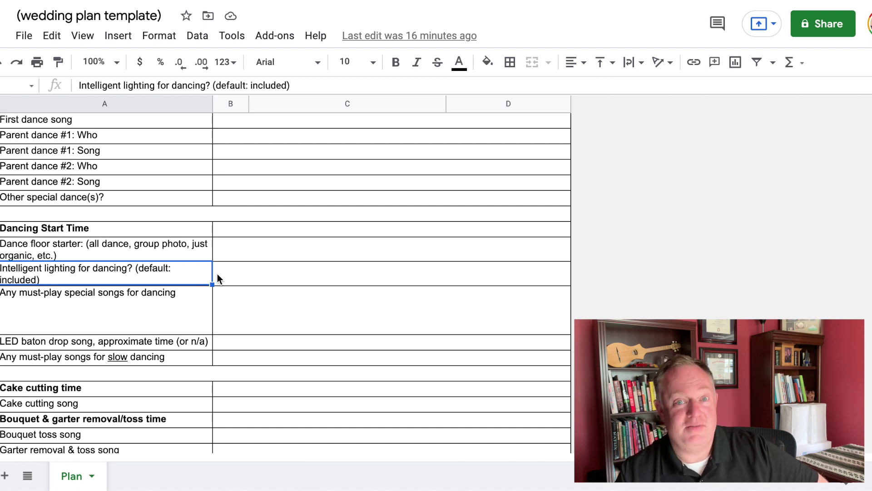
- Review the must-play special songs, LED baton drop song and must-play slow dancing songs prompts in the dancing section
left_click(190, 314)
left_click_drag(269, 318, 181, 314)
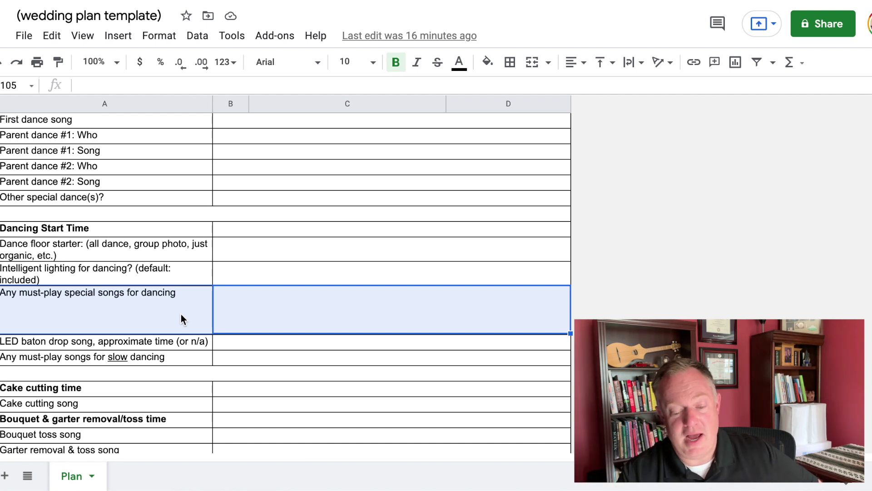
left_click(291, 312)
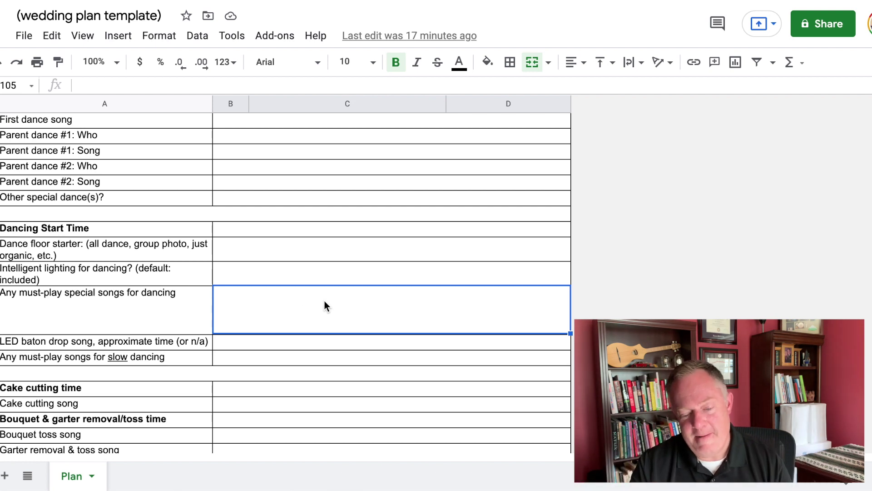
scroll(293, 308, "up", 1)
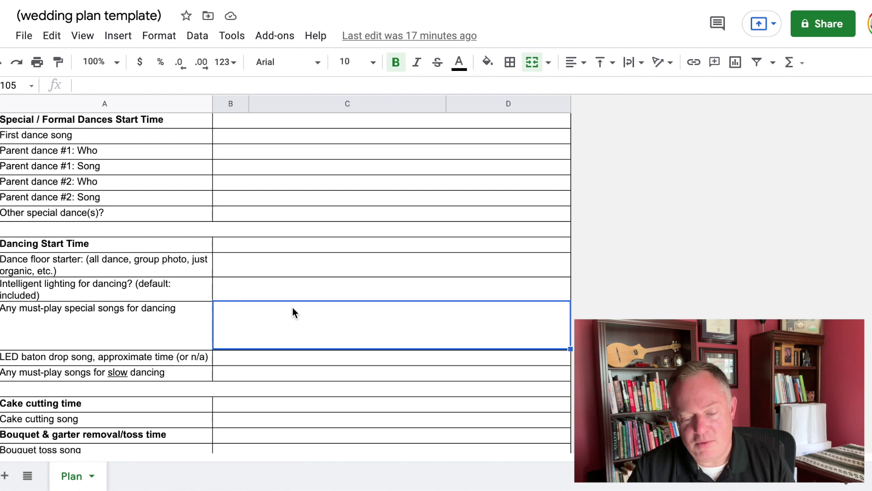
scroll(293, 308, "down", 2)
scroll(293, 311, "down", 1)
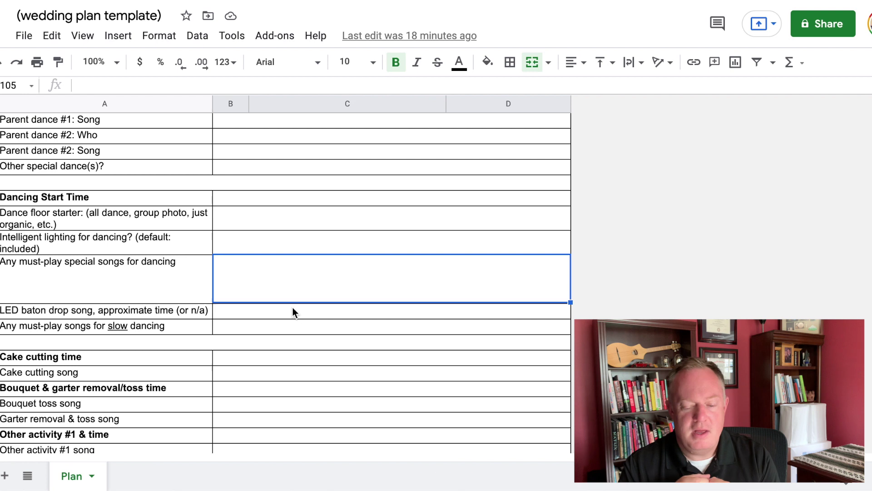
left_click(148, 312)
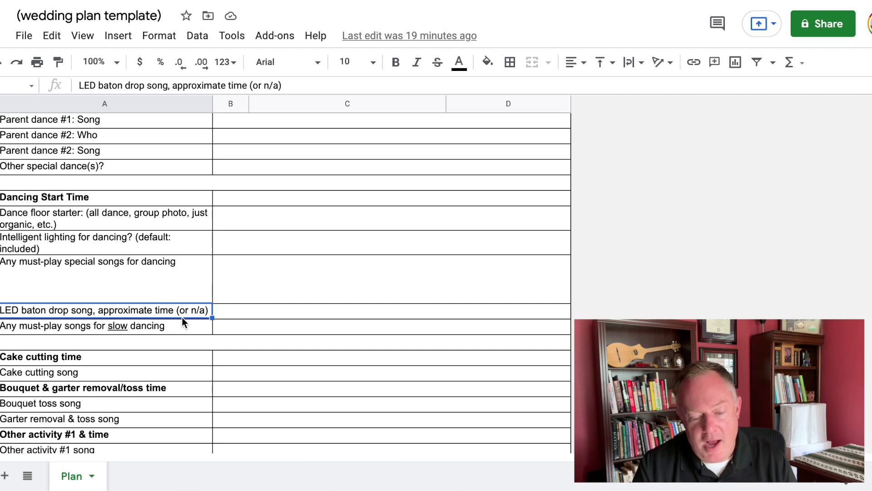
left_click(234, 325)
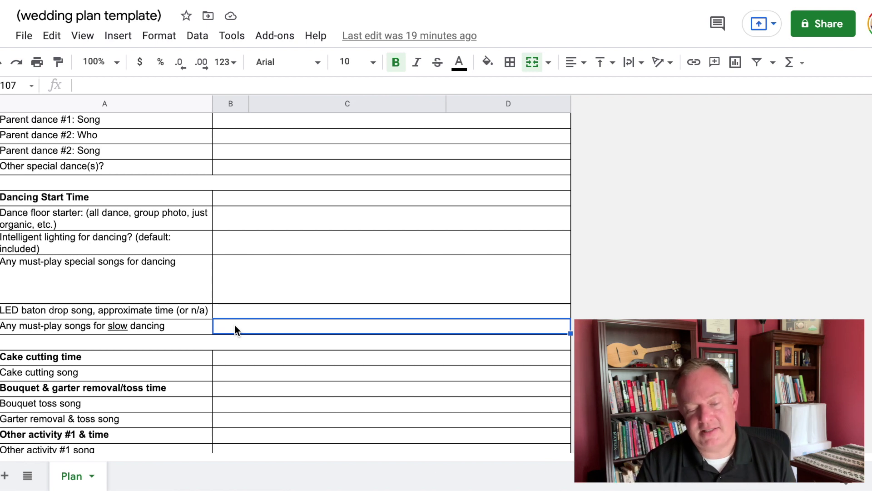
- Review the cake cutting, bouquet and garter toss prompts, and highlight the Other activity #1 and #2 time and song rows
scroll(235, 325, "down", 2)
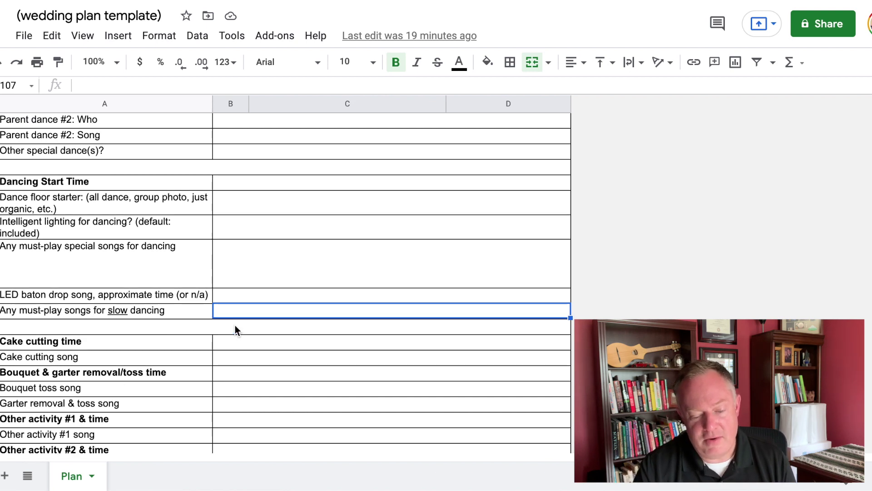
scroll(235, 329, "down", 1)
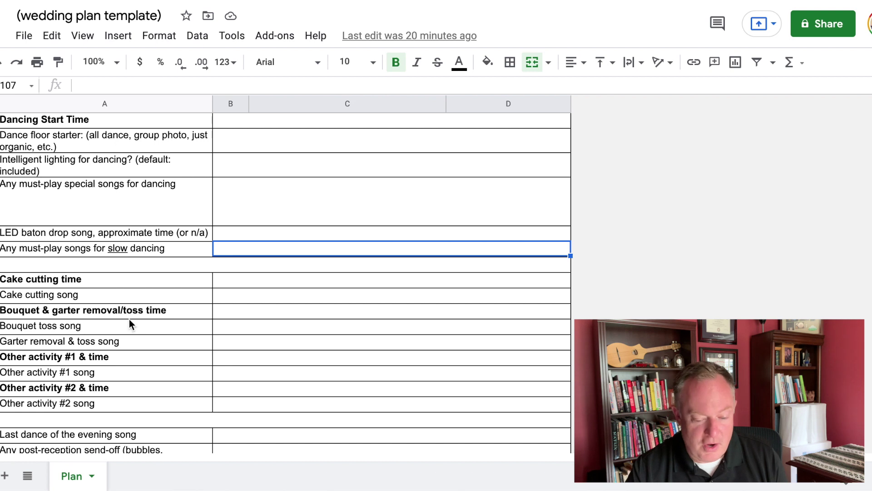
left_click_drag(124, 358, 123, 404)
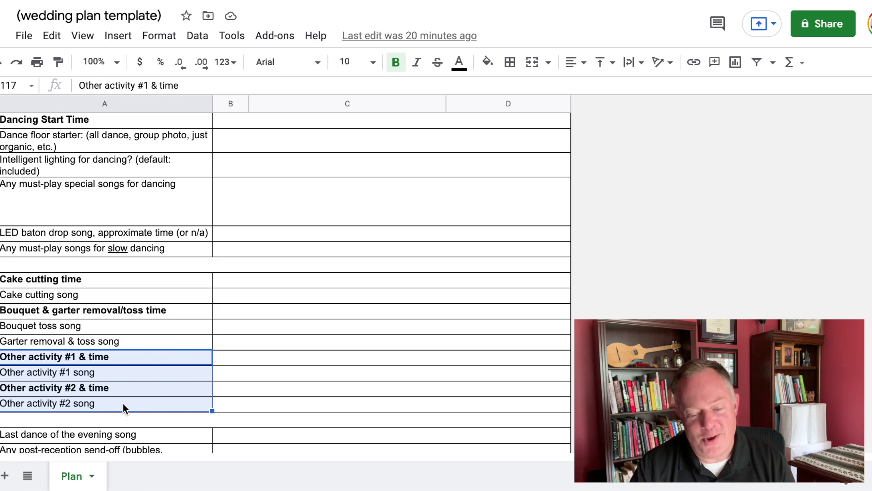
- Review the closing prompts: last dance song, post-reception send-off, Reception end time and the OTHER NOTES area
scroll(122, 403, "down", 5)
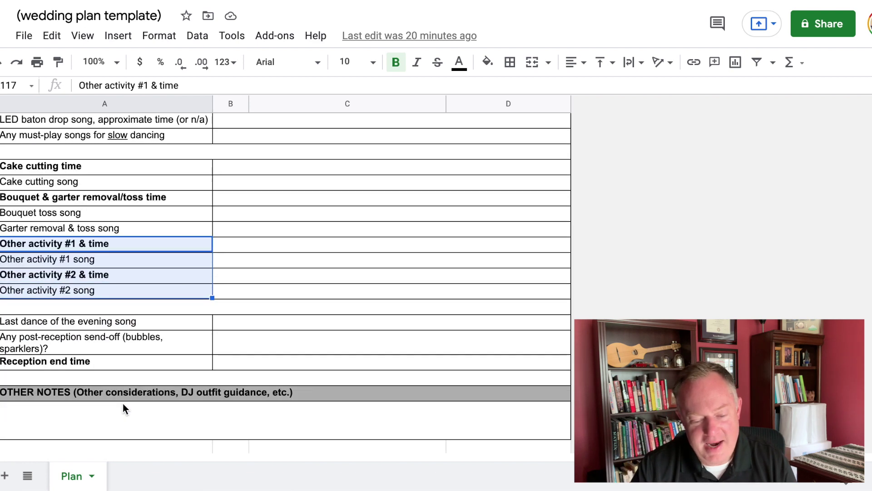
scroll(123, 404, "down", 1)
scroll(103, 381, "down", 3)
scroll(103, 382, "up", 3)
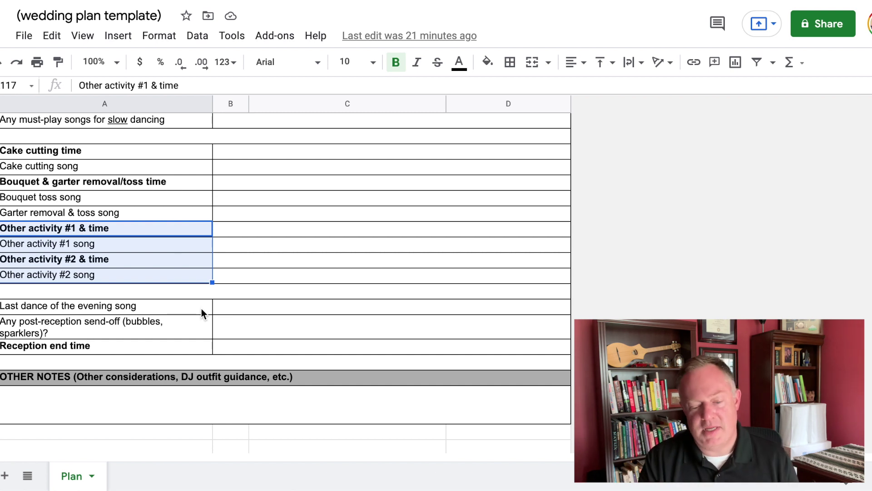
left_click(164, 331)
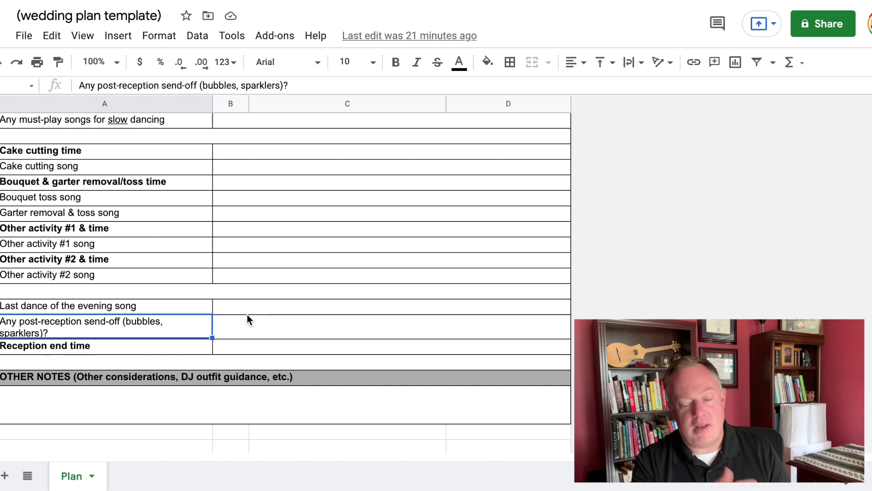
left_click(112, 346)
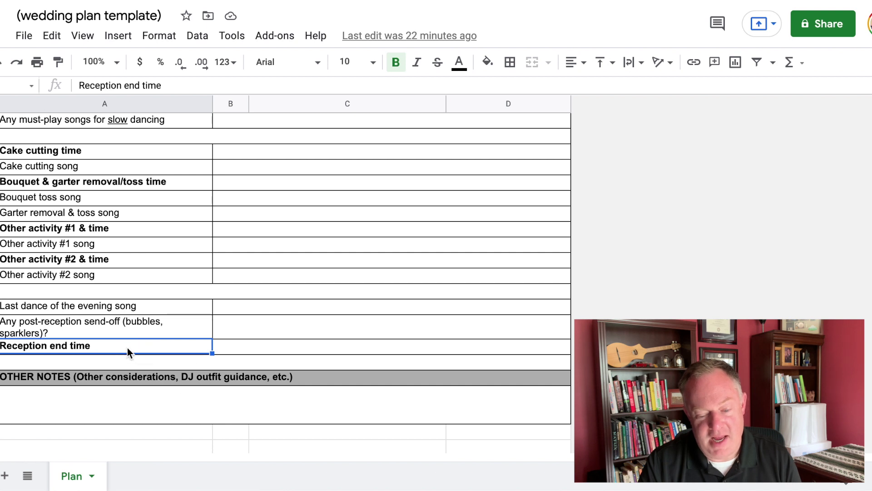
left_click(161, 407)
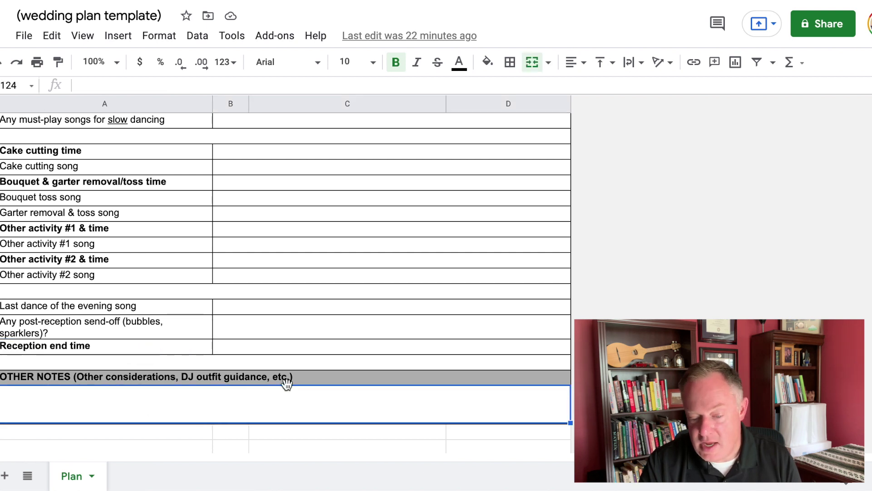